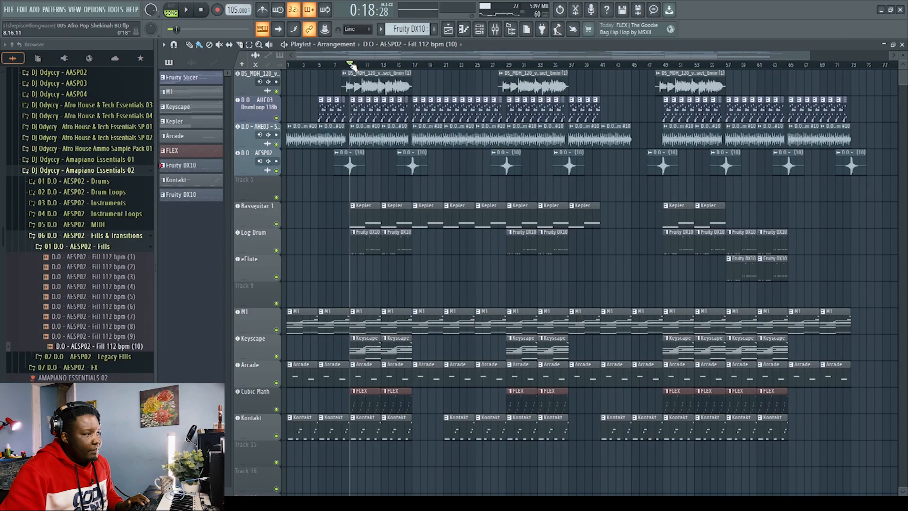
- Solo the drum loop track with bars 9 to 17 as the time selection, and inspect its Fruity Slicer channel
drag(352, 66, 413, 68)
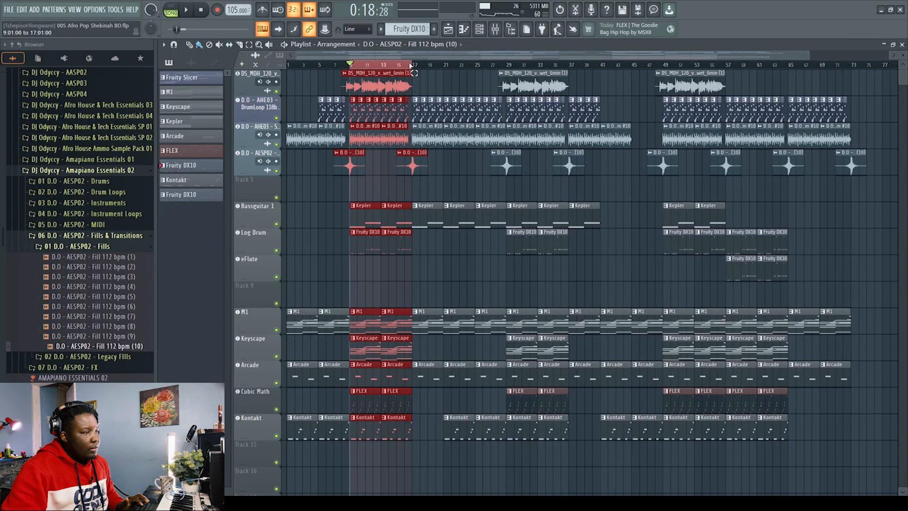
ctrl+click(276, 118)
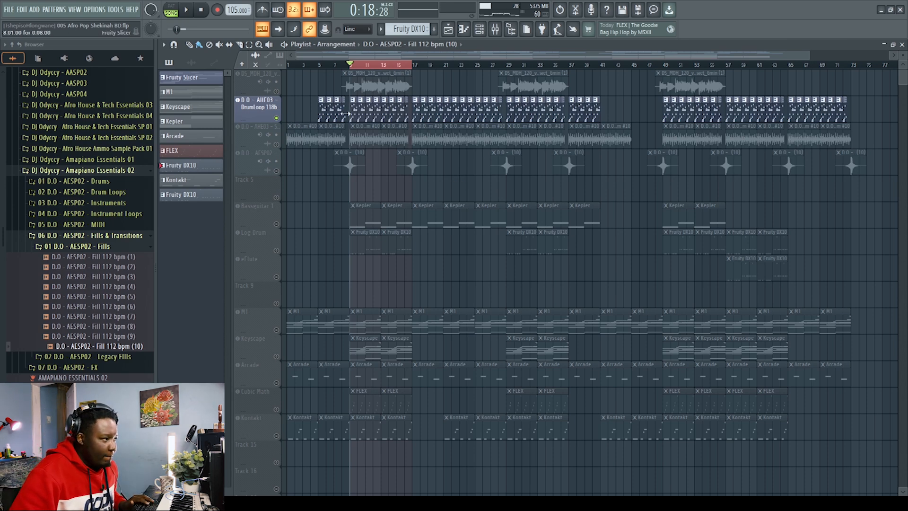
click(264, 110)
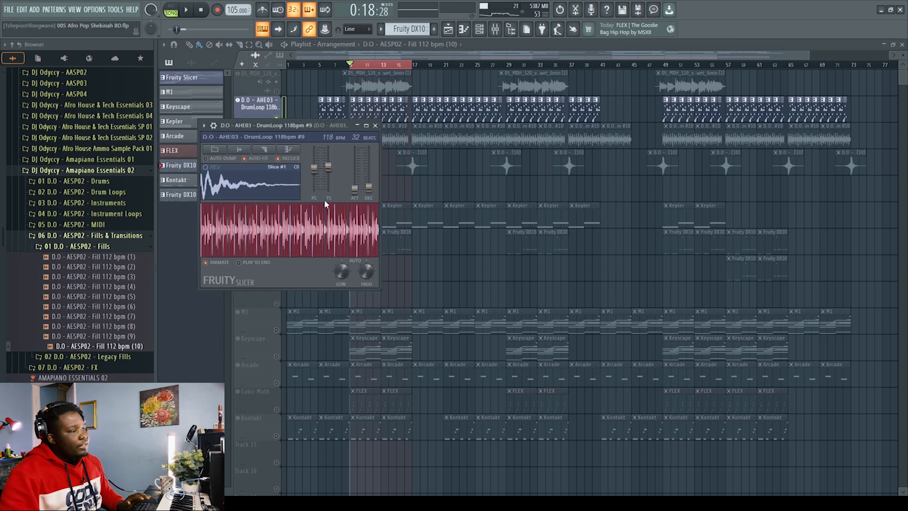
click(375, 126)
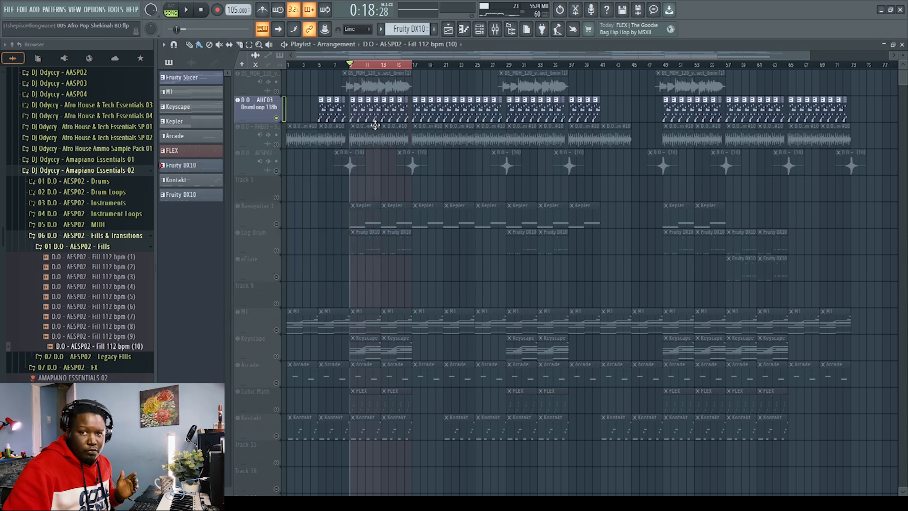
- Examine the drum loop's slice pattern in the piano roll while playing back the soloed track
double_click(355, 111)
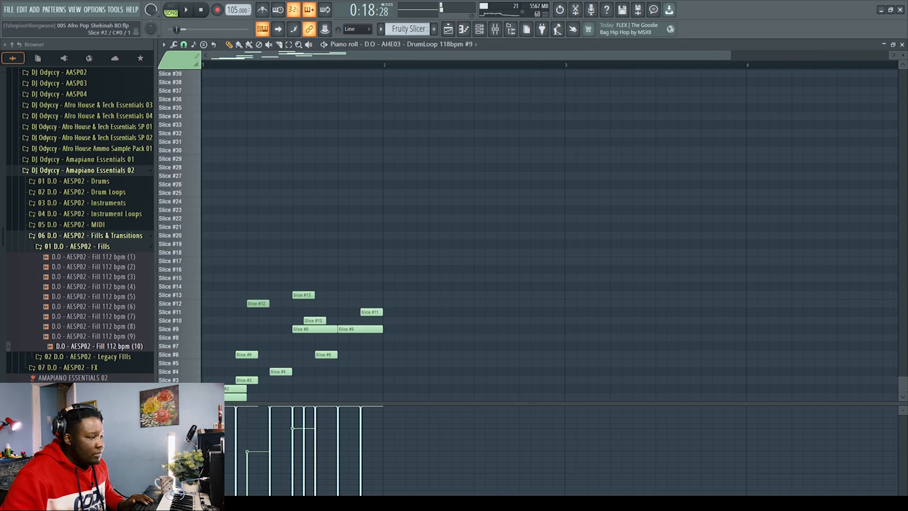
click(196, 337)
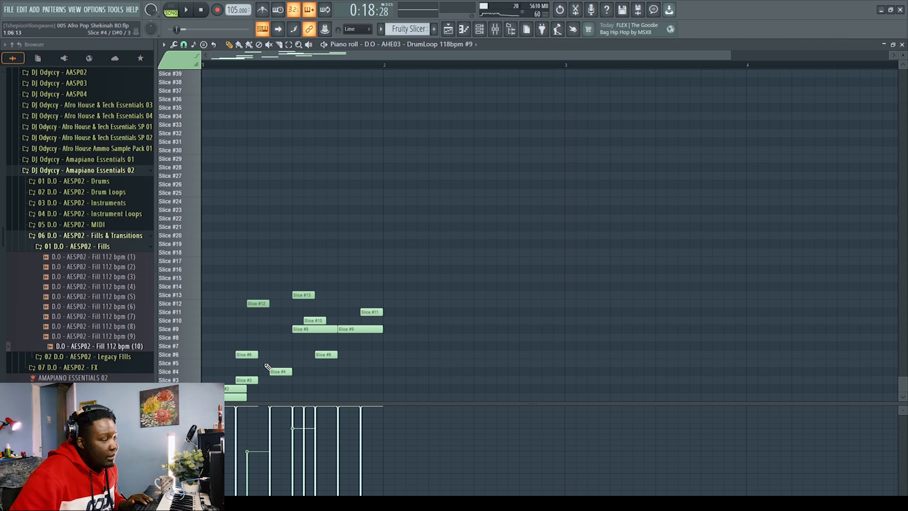
key(space)
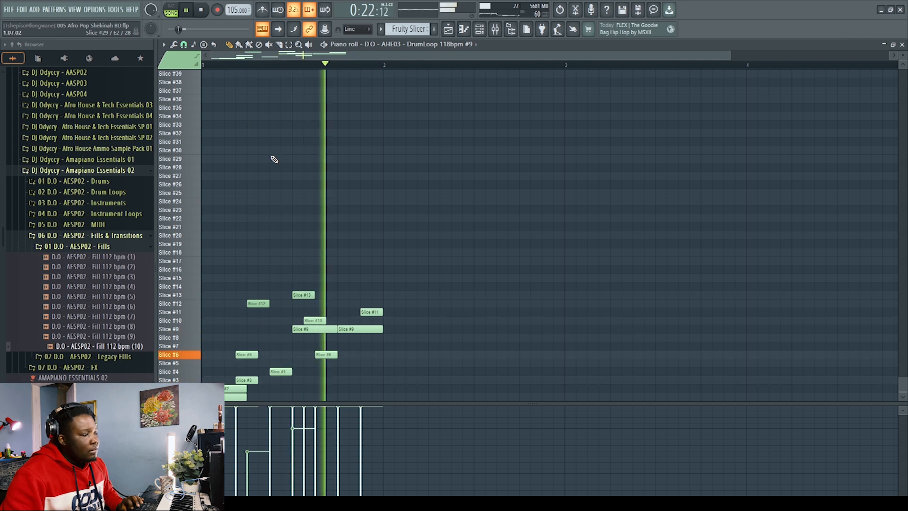
key(space)
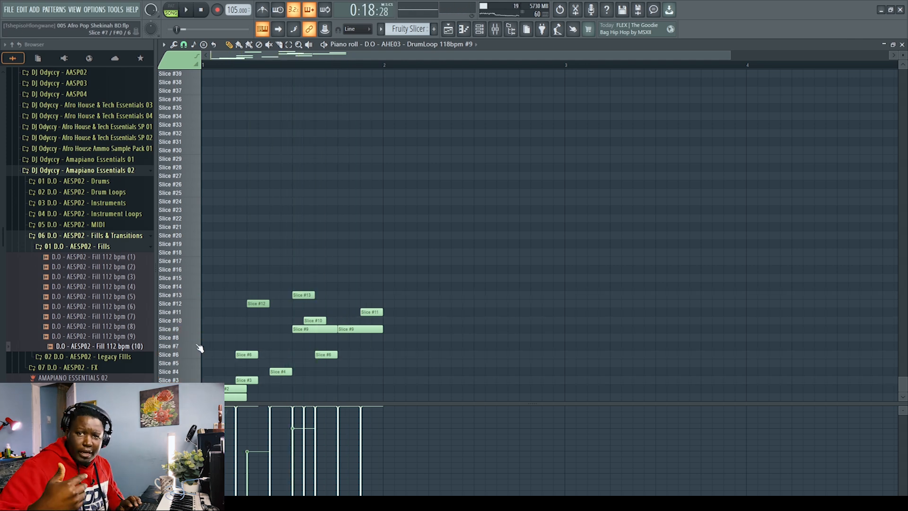
click(902, 44)
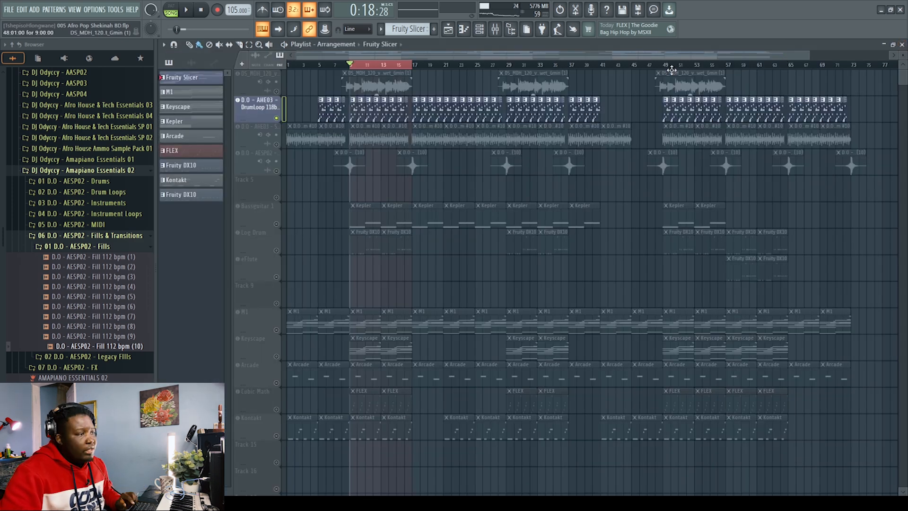
- Unmute the shaker loop track, check its audio clip settings and play it together with the drum loop
click(282, 149)
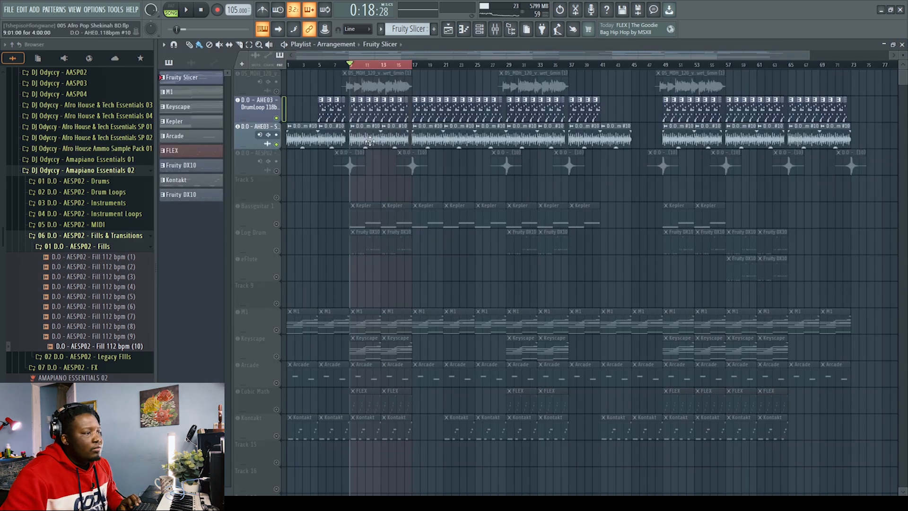
double_click(364, 138)
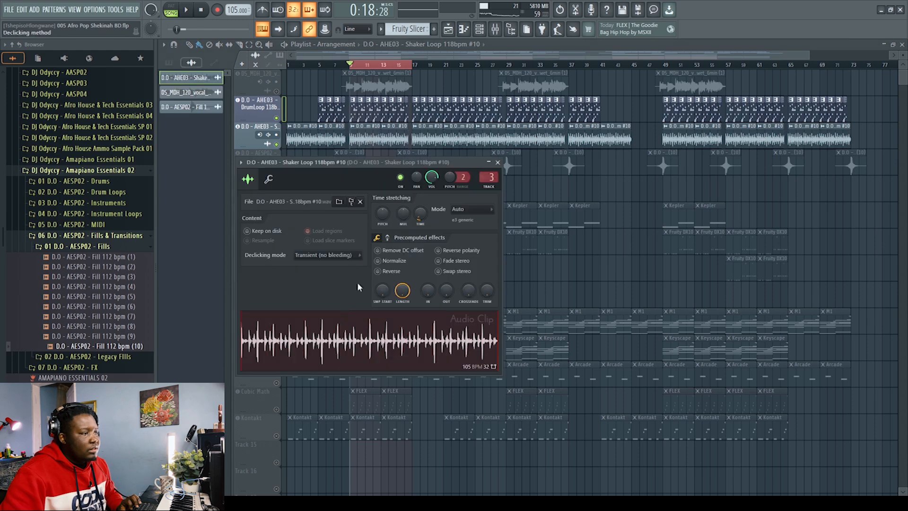
click(498, 162)
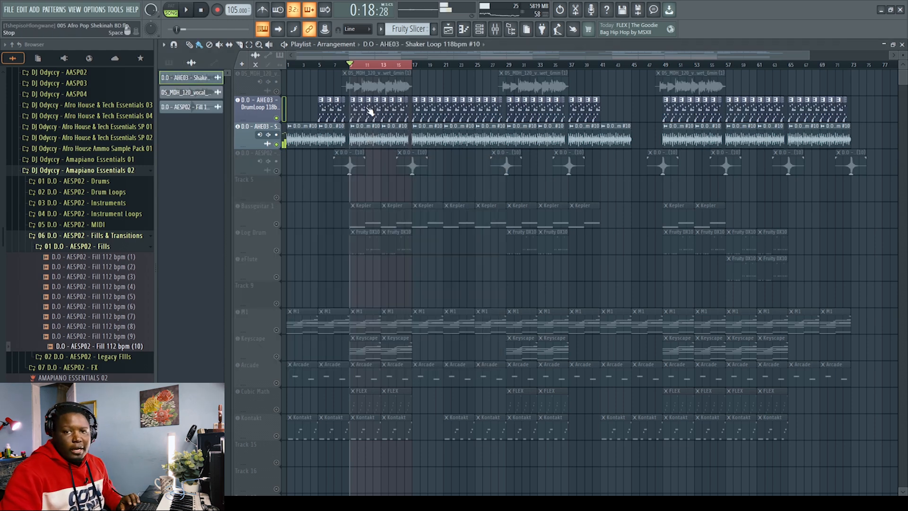
key(space)
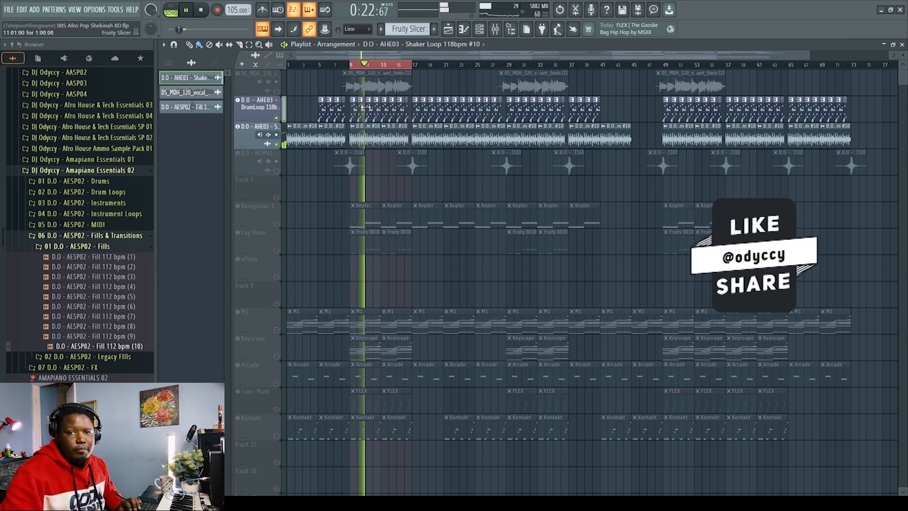
key(space)
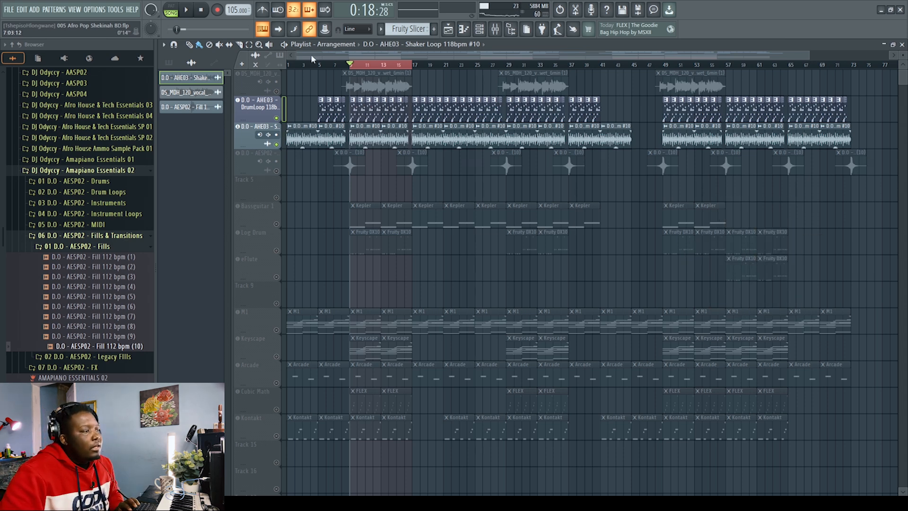
- Review the drum loop's Fruity Slicer channel again and replay the drum and shaker loops briefly
click(265, 110)
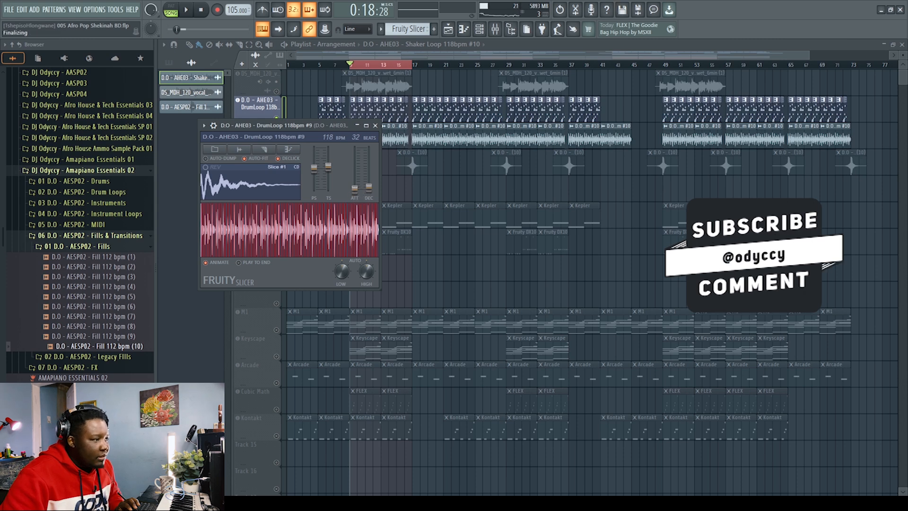
click(376, 125)
key(space)
key(space)
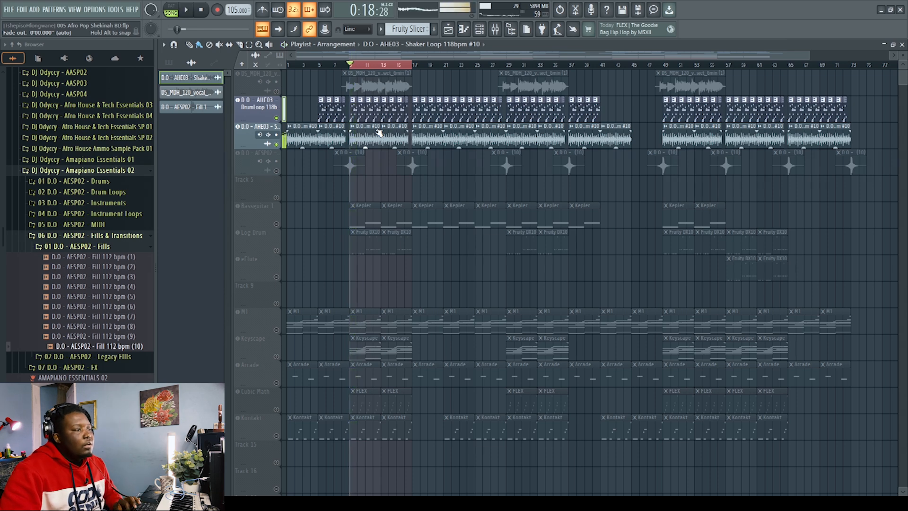
- Unmute the fill track and play the drums, shaker and fill from just before bar 9
click(276, 171)
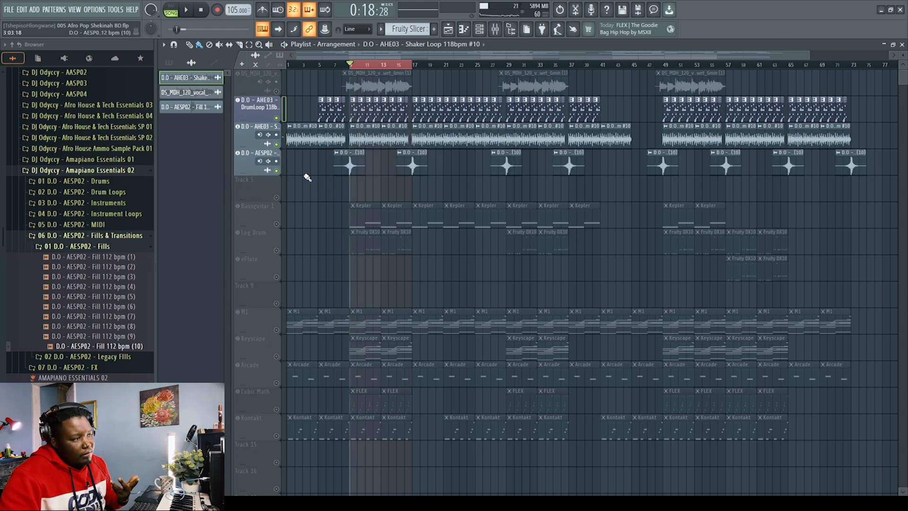
click(342, 65)
key(space)
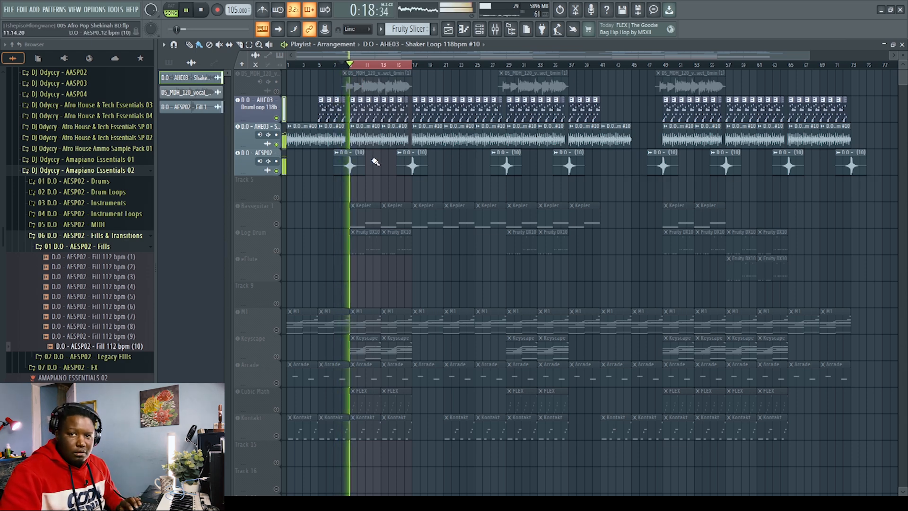
key(space)
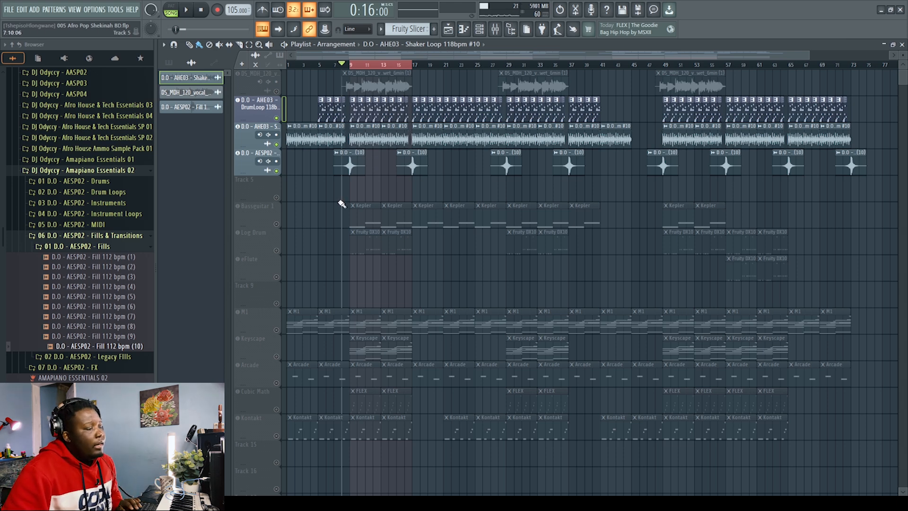
- Solo the M1 track, move the playhead to bar 9 and inspect the M1 instrument's settings
scroll(337, 222, down, 5)
click(240, 179)
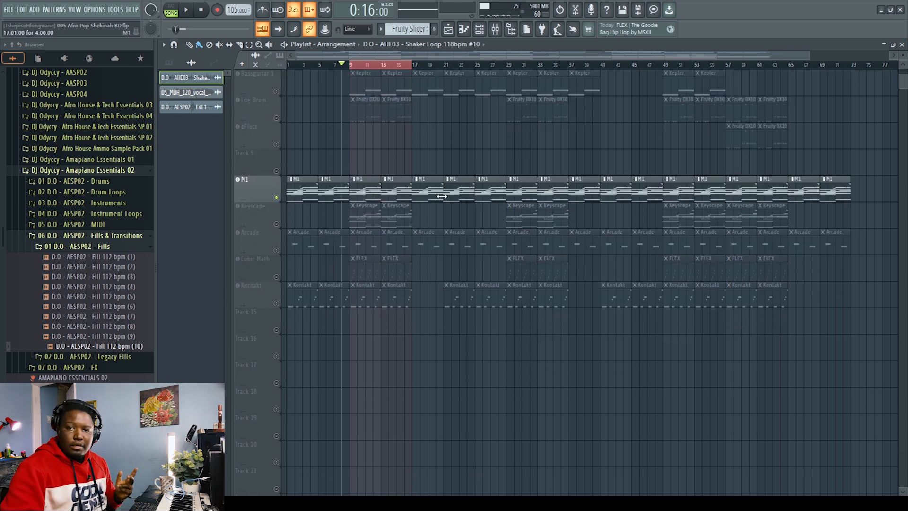
click(352, 63)
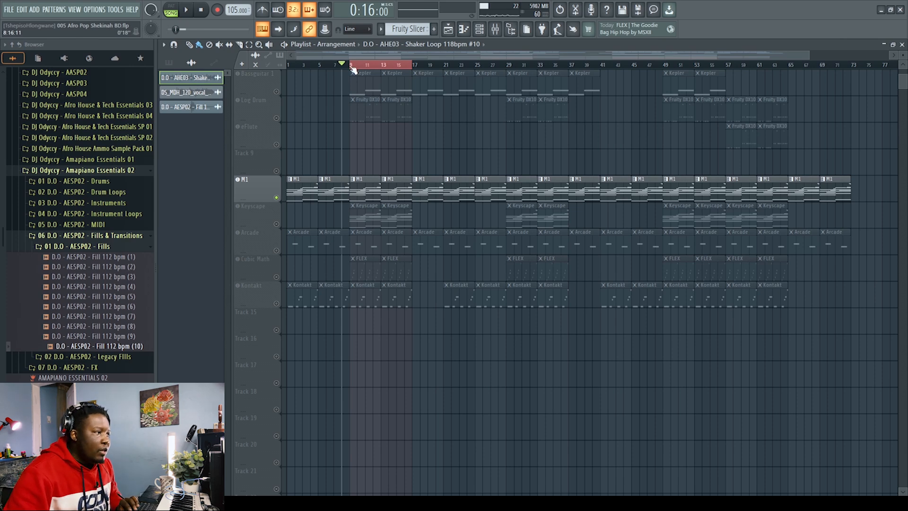
click(259, 188)
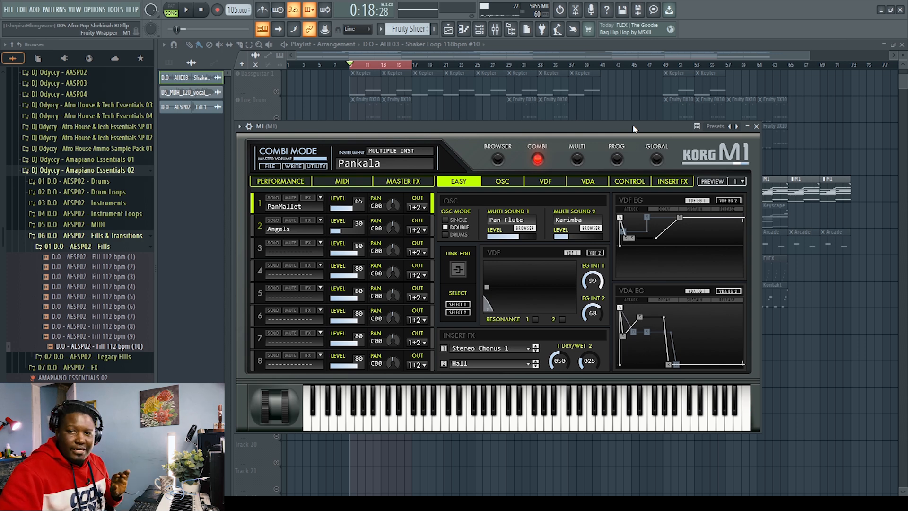
click(756, 126)
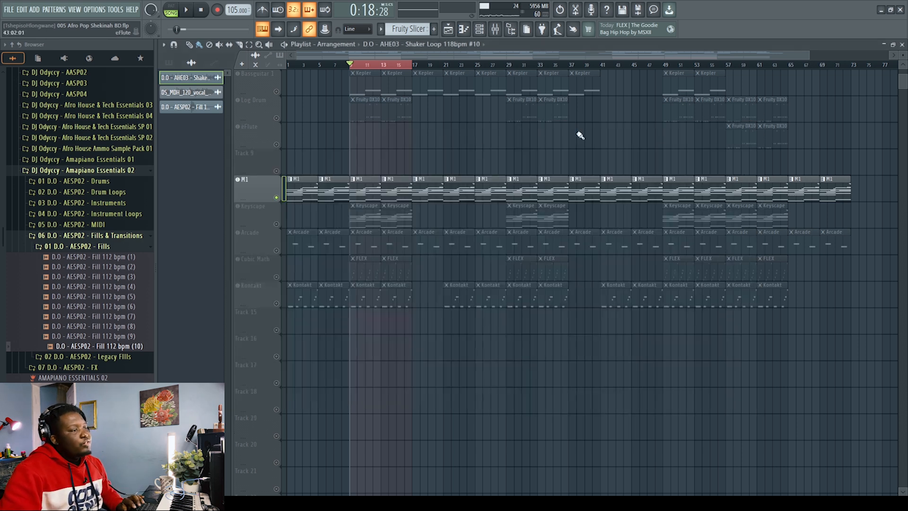
- Play the M1 part and examine its full four-bar chord pattern in the piano roll
key(space)
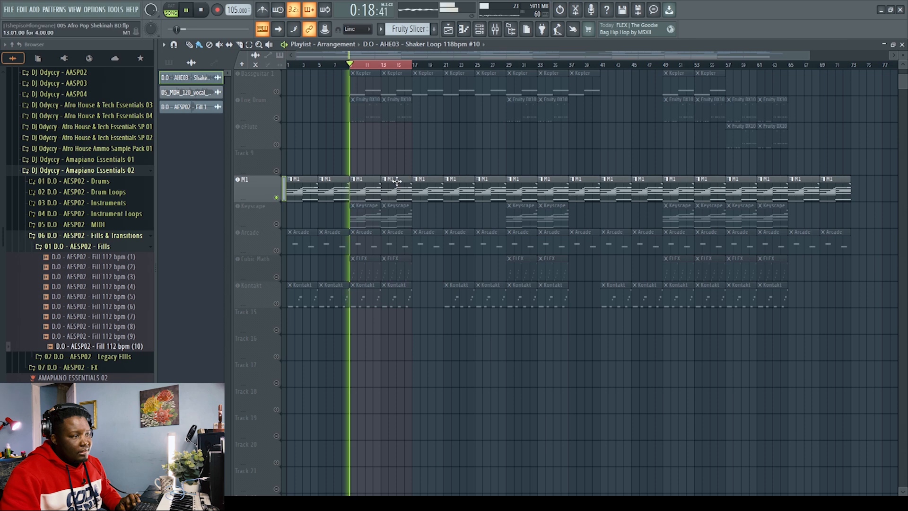
double_click(398, 179)
scroll(441, 121, up, 3)
scroll(441, 122, up, 10)
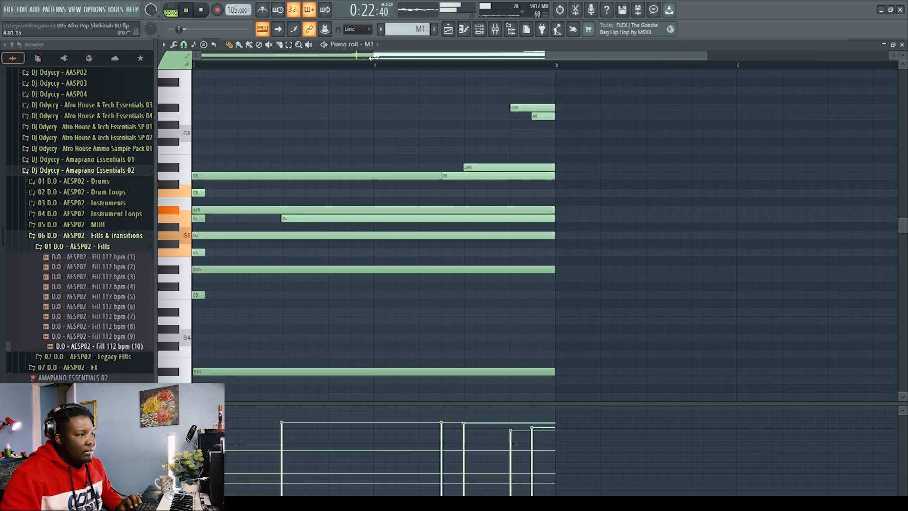
drag(371, 57, 146, 76)
scroll(373, 125, up, 1)
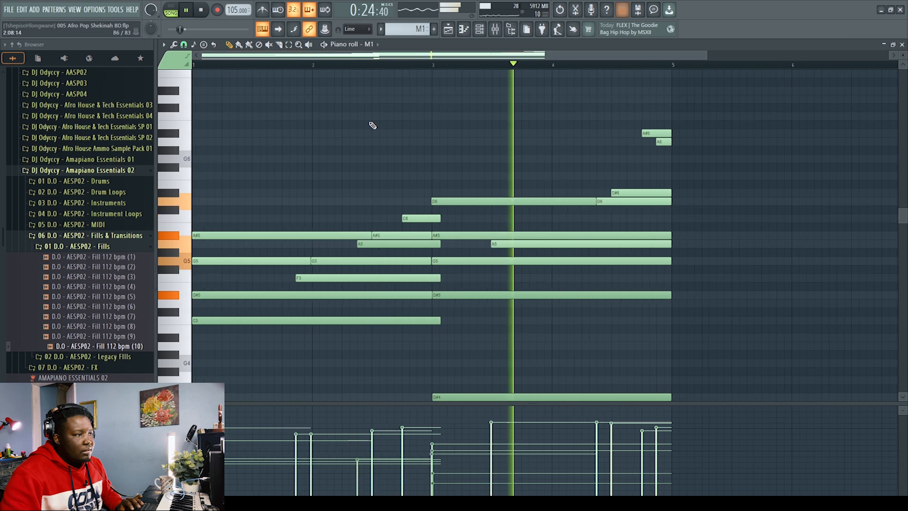
scroll(372, 125, down, 2)
scroll(373, 125, up, 1)
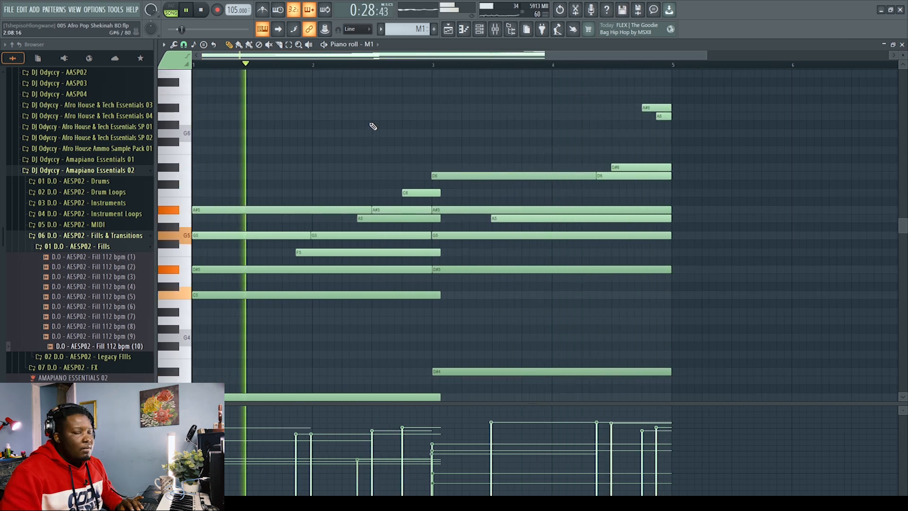
key(space)
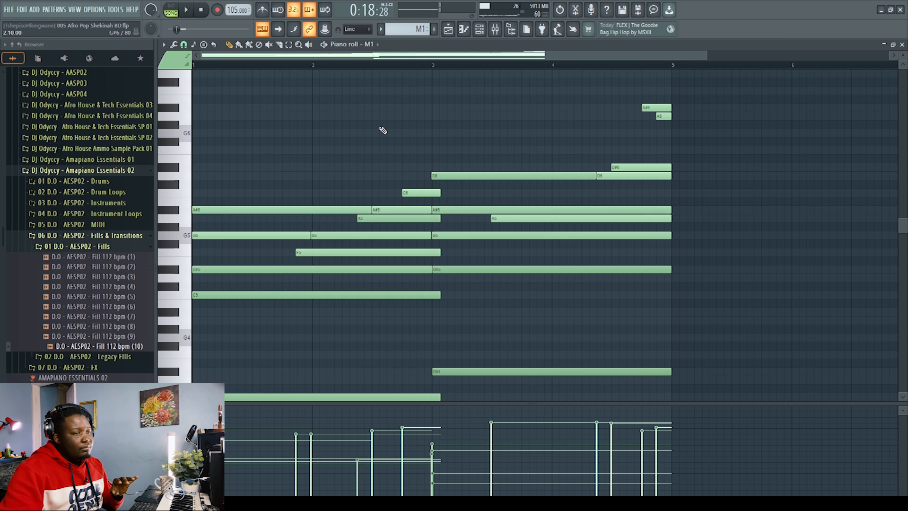
scroll(481, 163, down, 3)
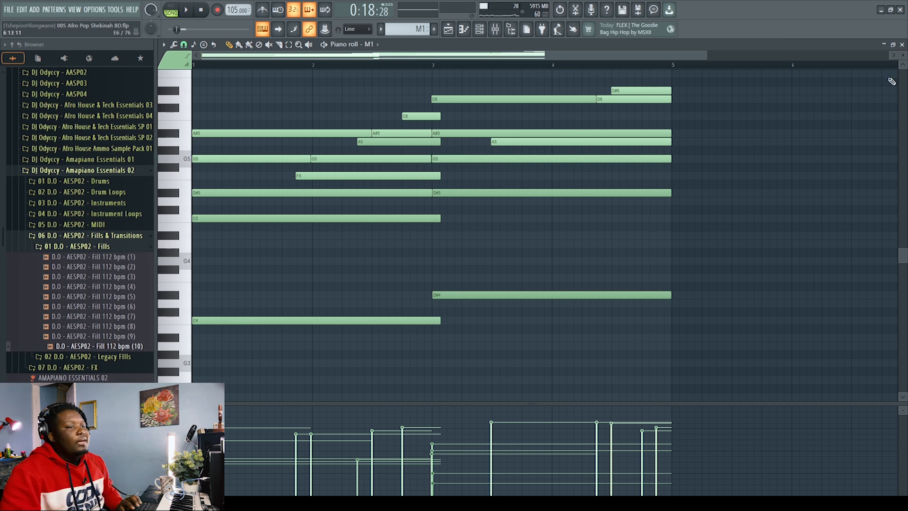
click(902, 43)
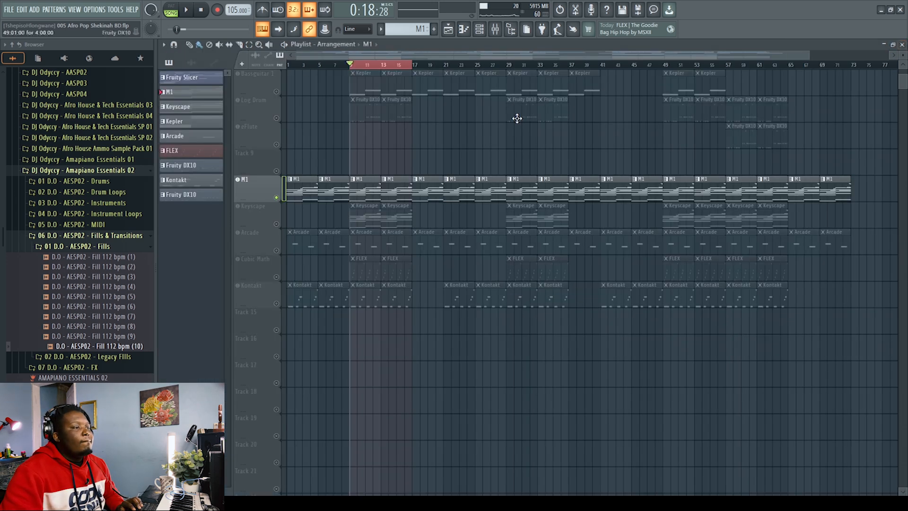
- Unmute the Keyscape track and play it together with M1 while checking the Keyscape plugin
click(277, 223)
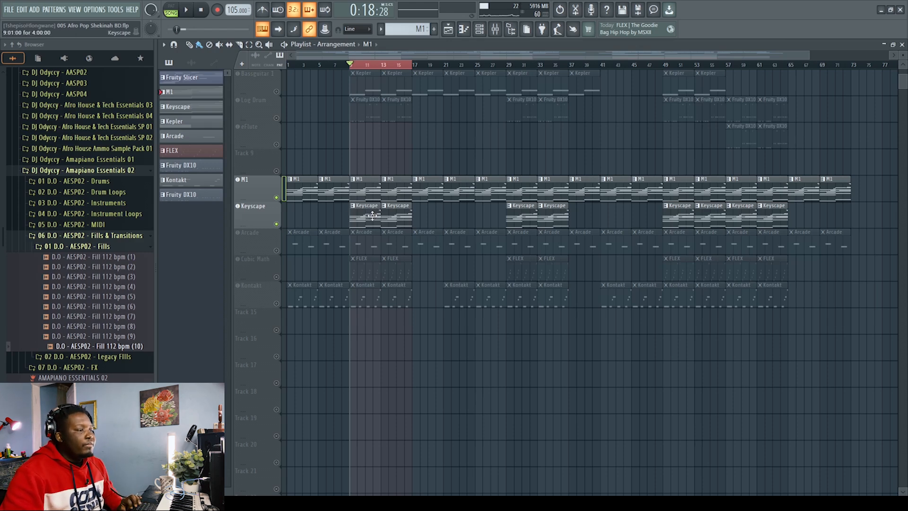
key(space)
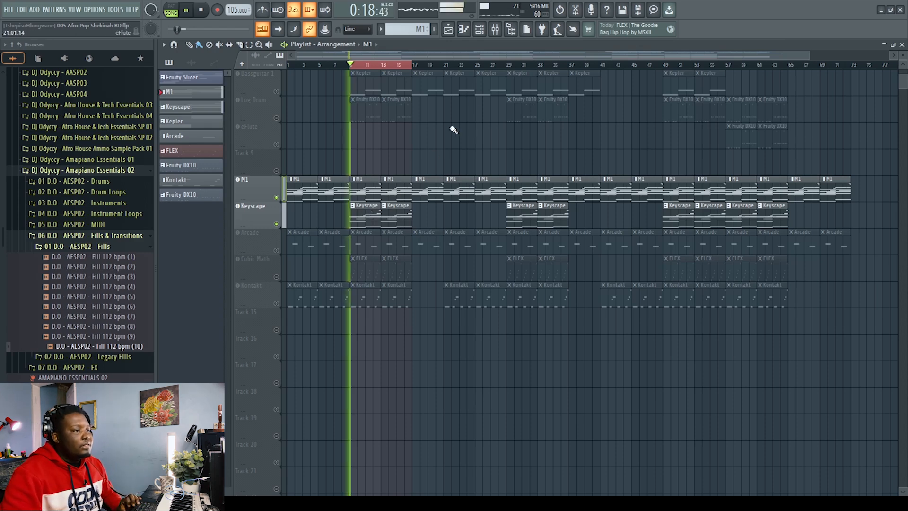
click(265, 211)
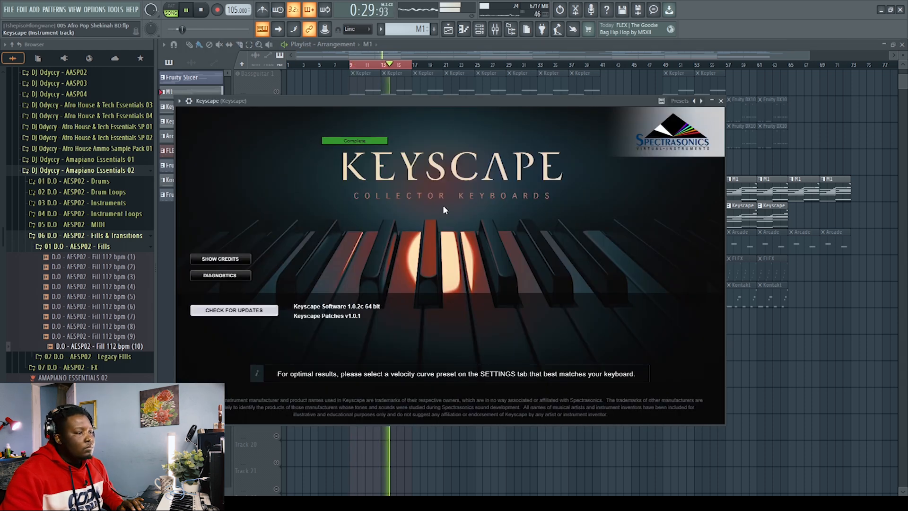
click(720, 101)
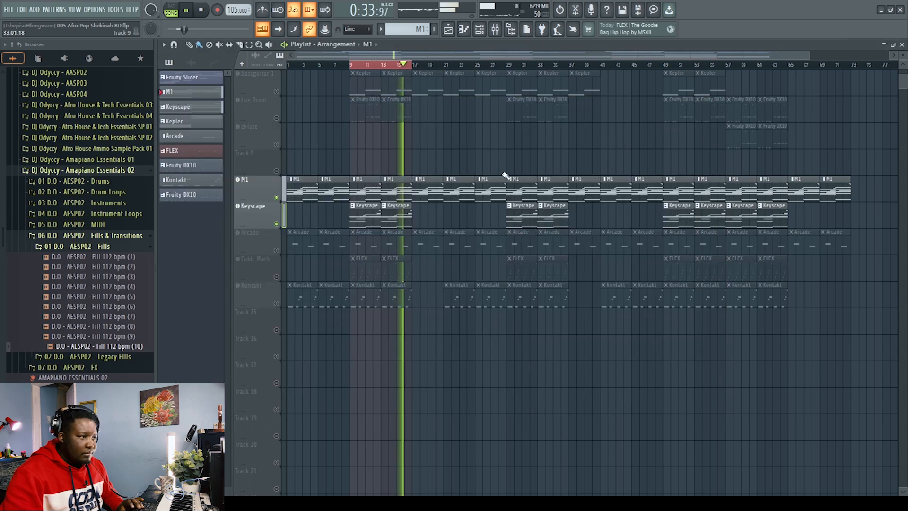
key(space)
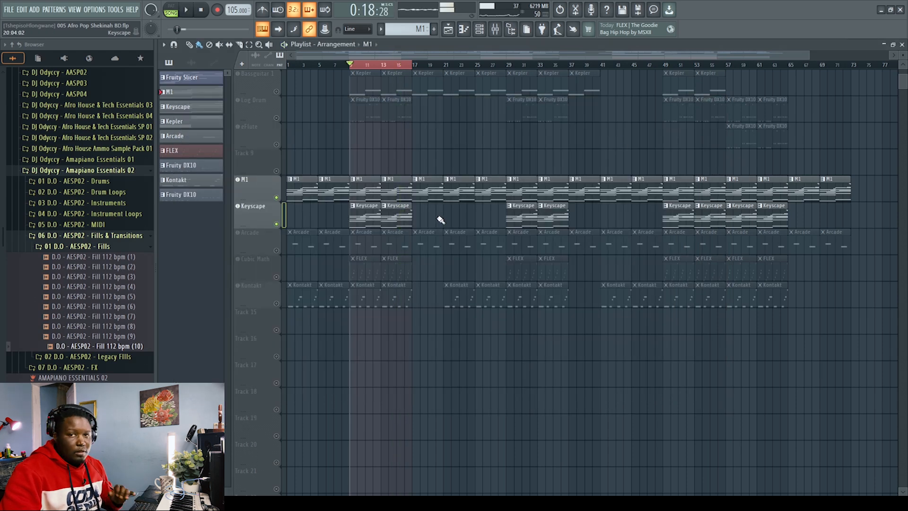
- Check the Fruity parametric EQ 2 curves on the Keyscape and M1 mixer tracks
click(495, 30)
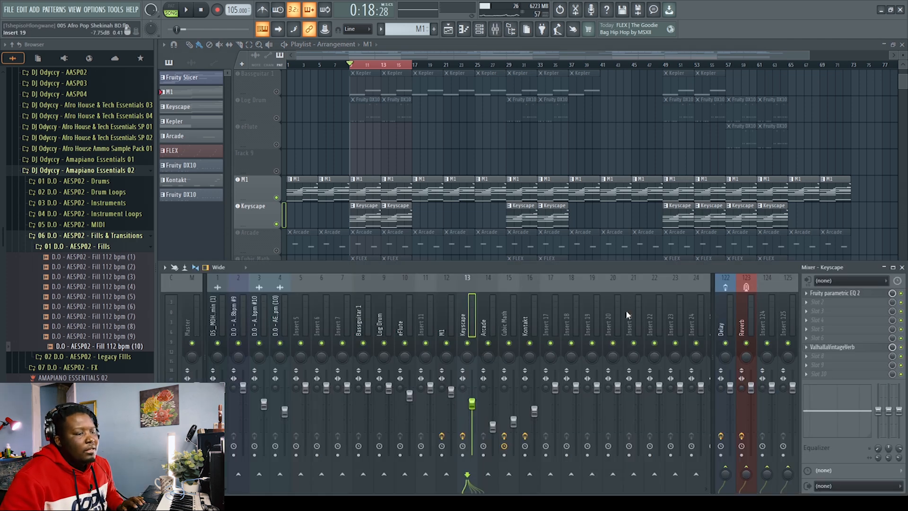
click(833, 296)
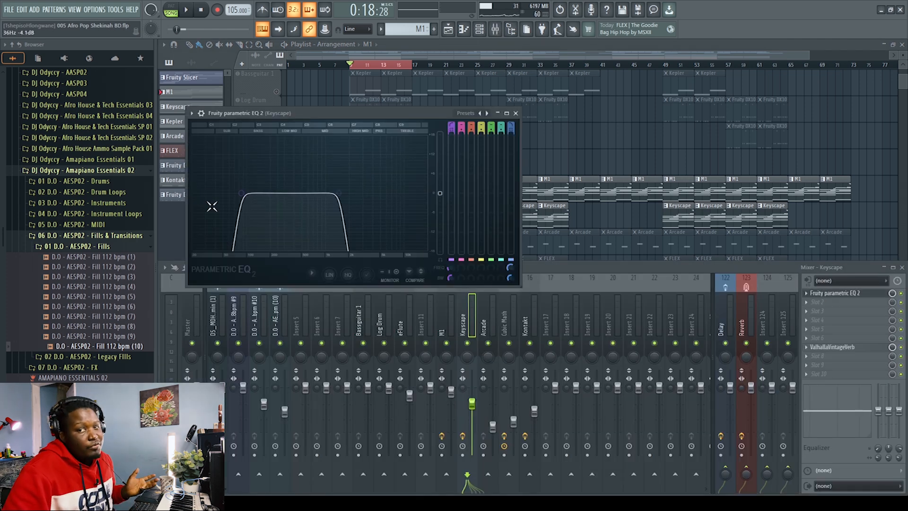
click(515, 113)
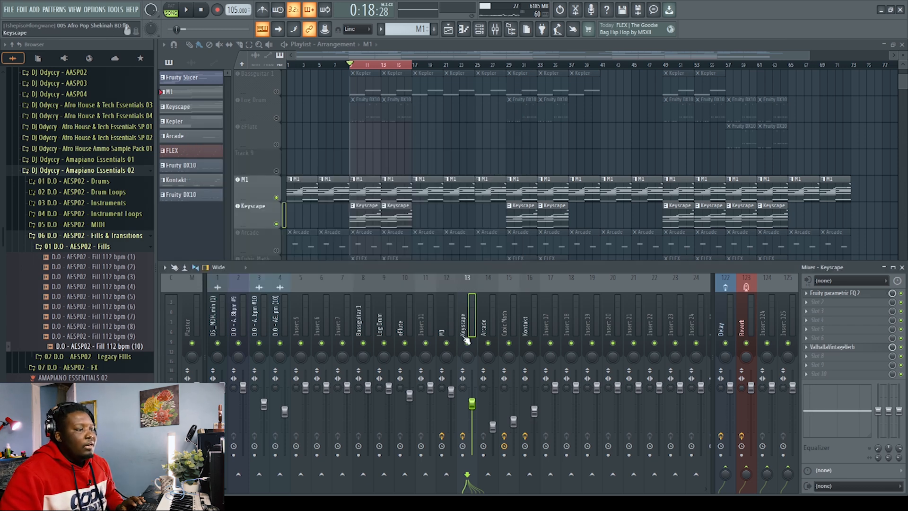
click(445, 318)
click(834, 293)
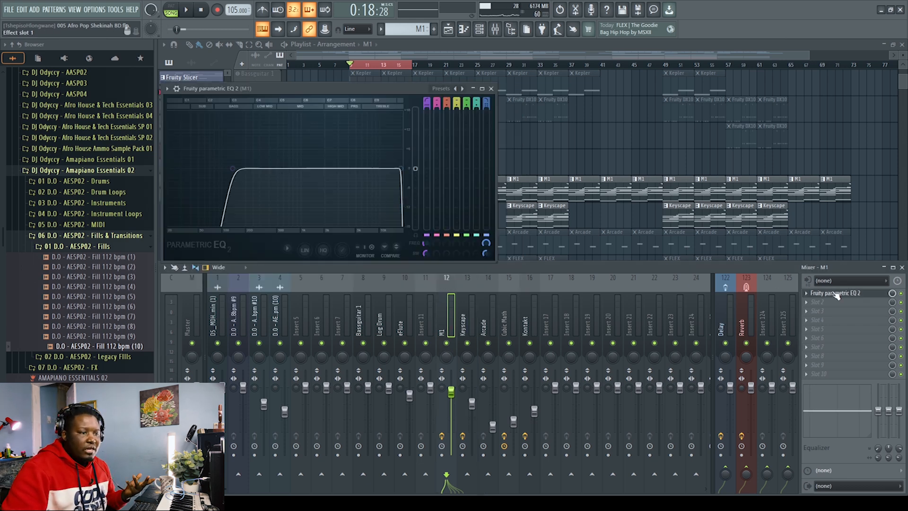
click(491, 88)
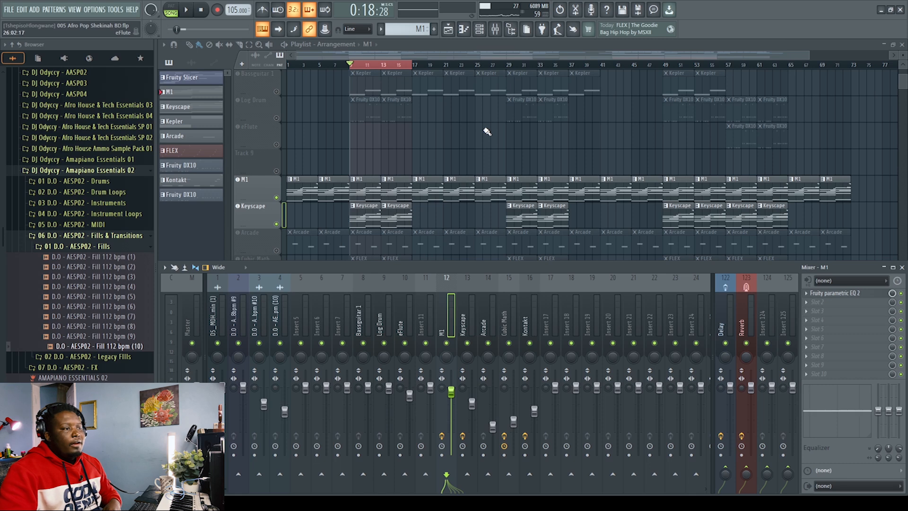
click(476, 136)
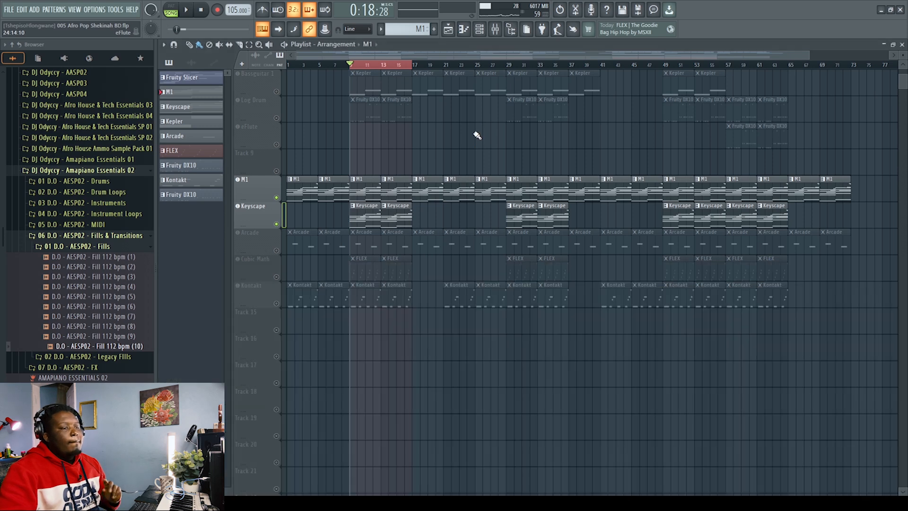
- Unmute the Arcade track and play it with M1 and Keyscape while inspecting the Arcade plugin
click(276, 250)
click(257, 242)
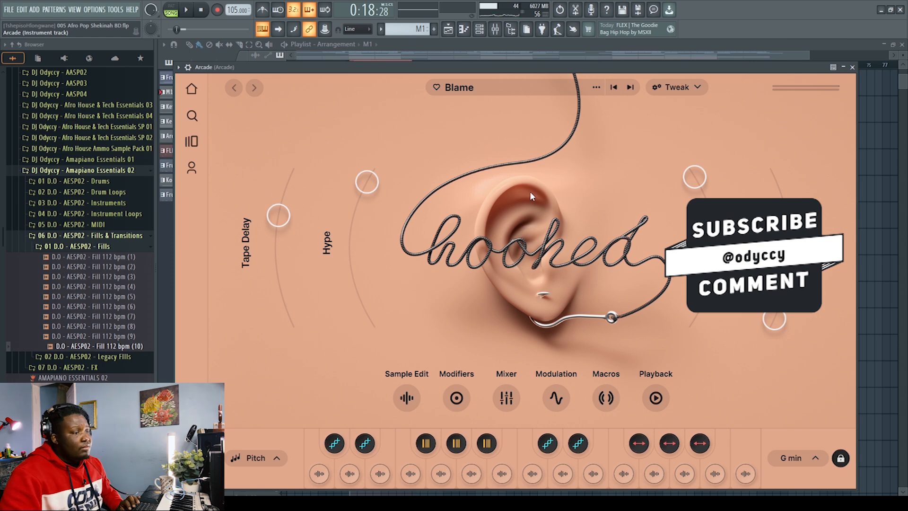
key(space)
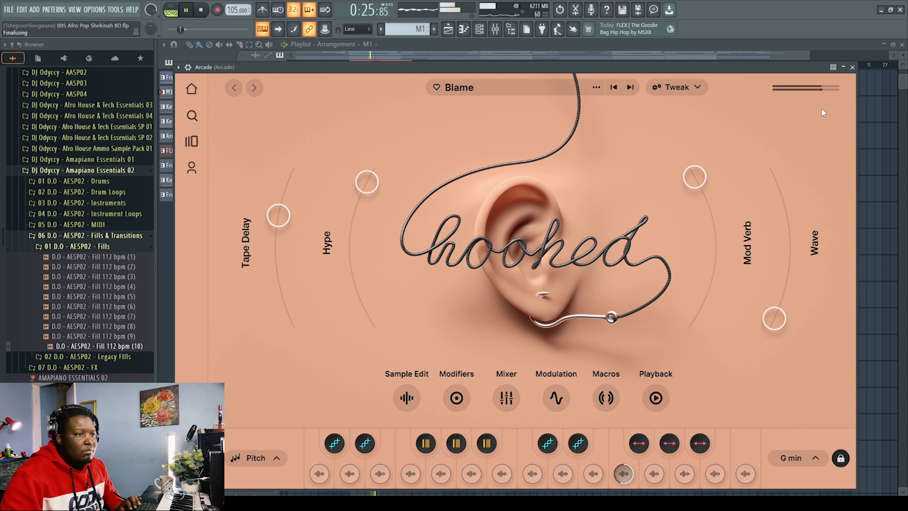
key(space)
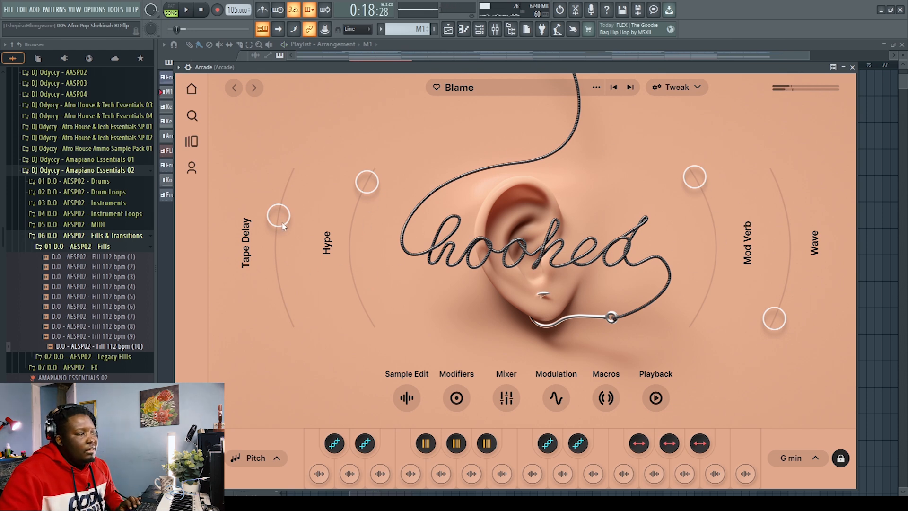
click(852, 67)
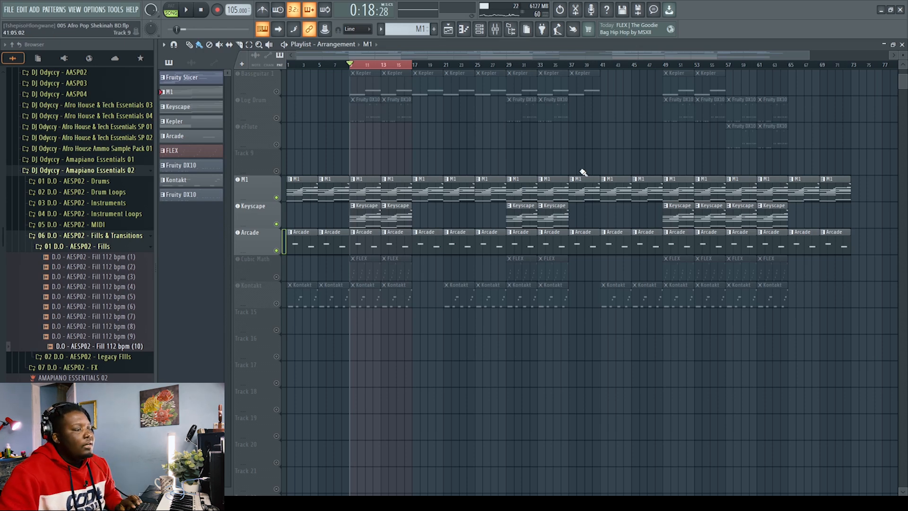
- Unmute the Cubic Math track, play it while examining its full four-bar pattern in the piano roll, and check its FLEX preset
click(277, 277)
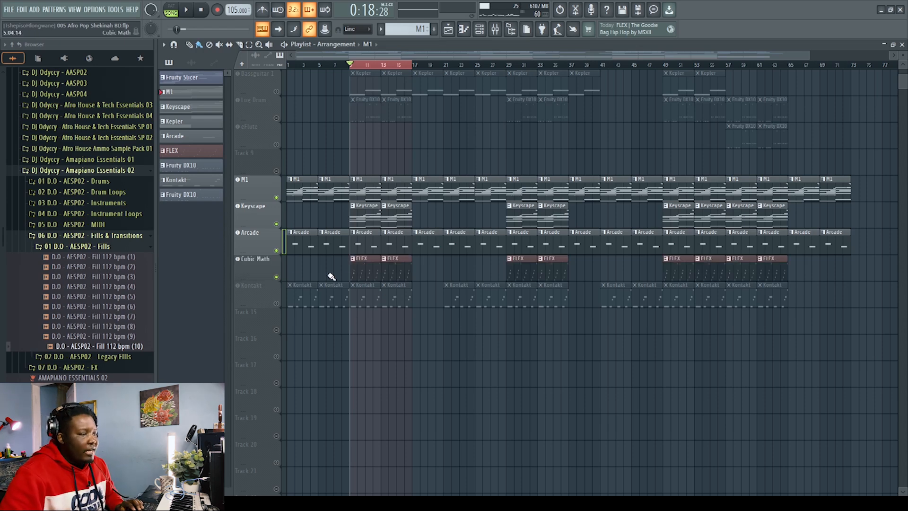
double_click(367, 267)
key(space)
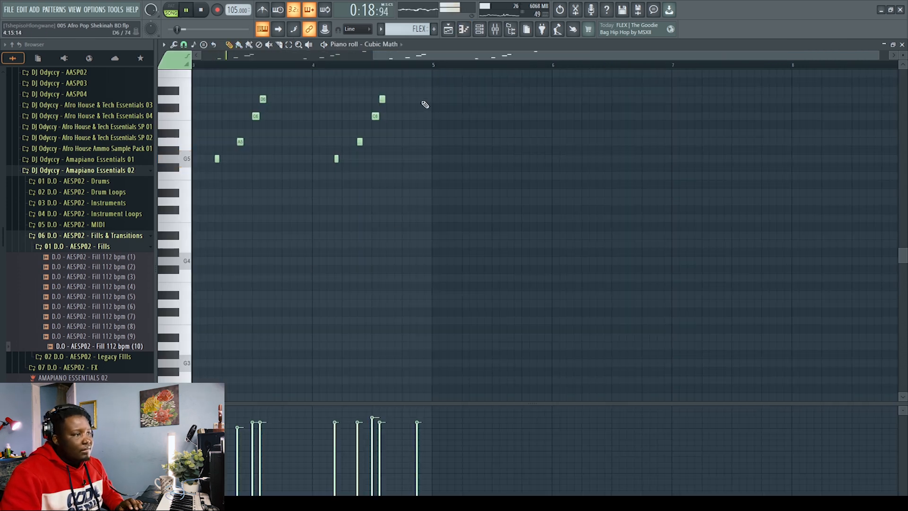
drag(374, 56, 201, 56)
scroll(414, 239, up, 3)
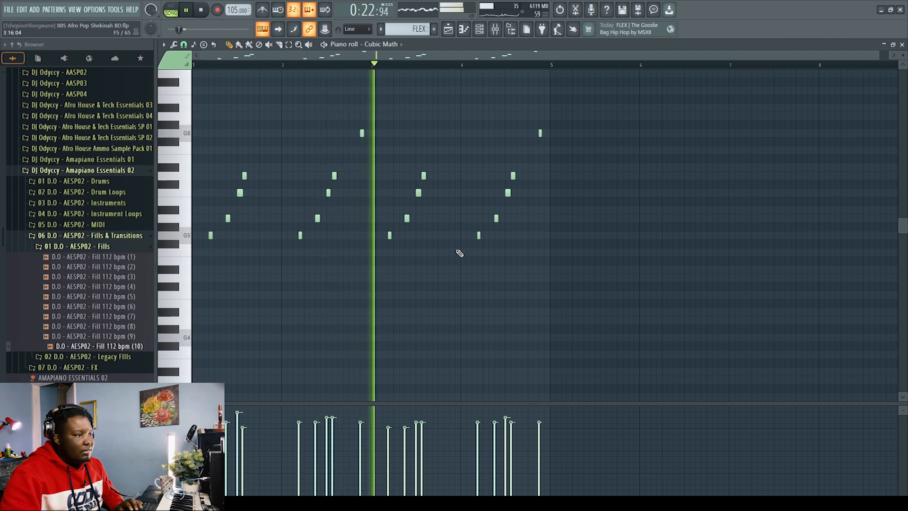
click(902, 44)
key(space)
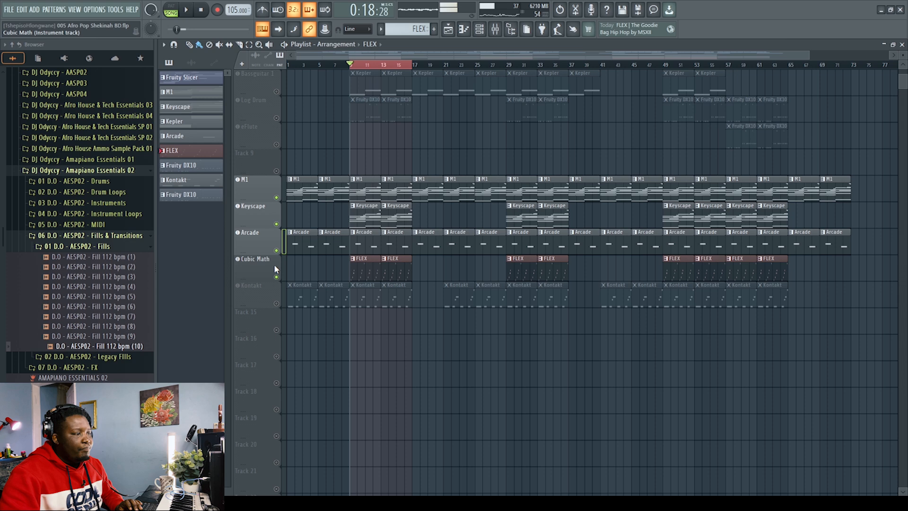
click(274, 268)
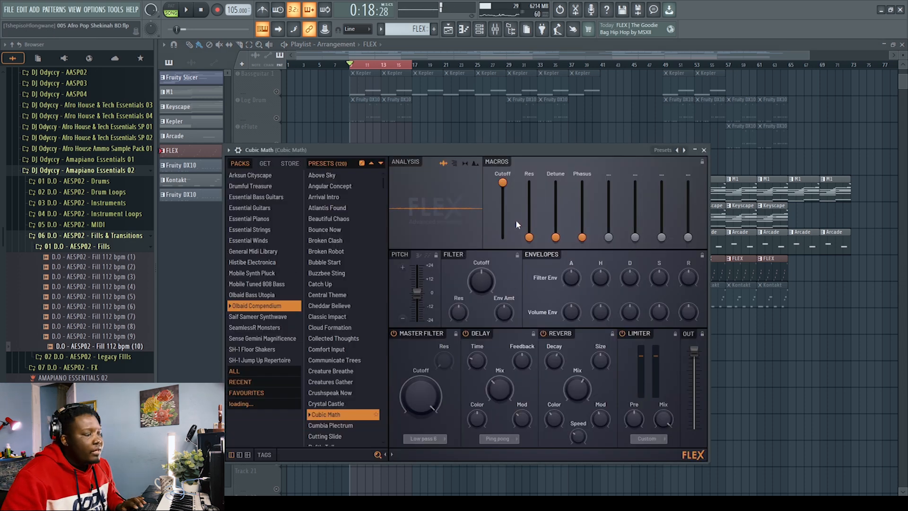
click(705, 151)
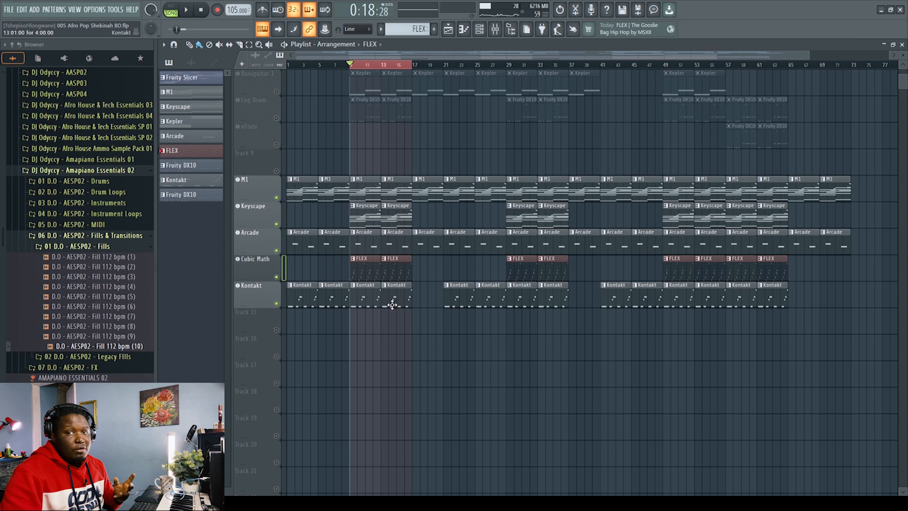
- Play the layered instruments from bar 1 while examining the Kontakt melody in the piano roll
click(293, 68)
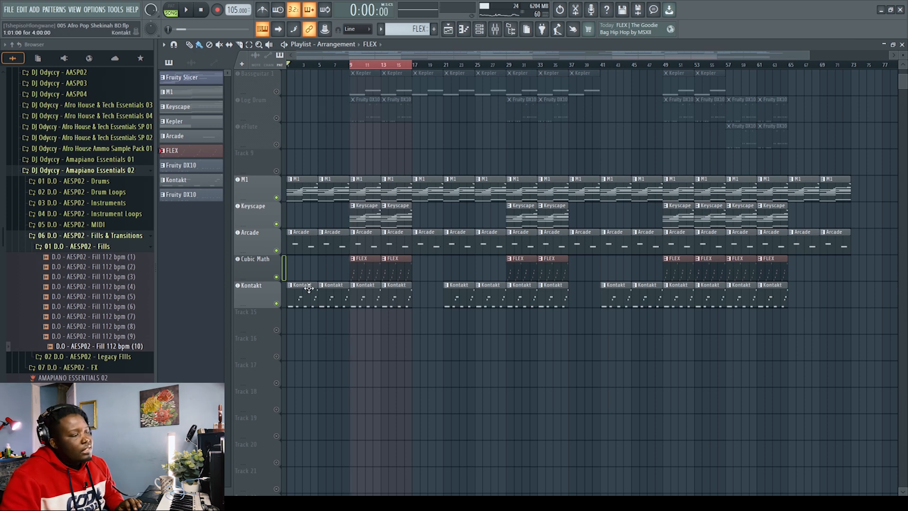
key(space)
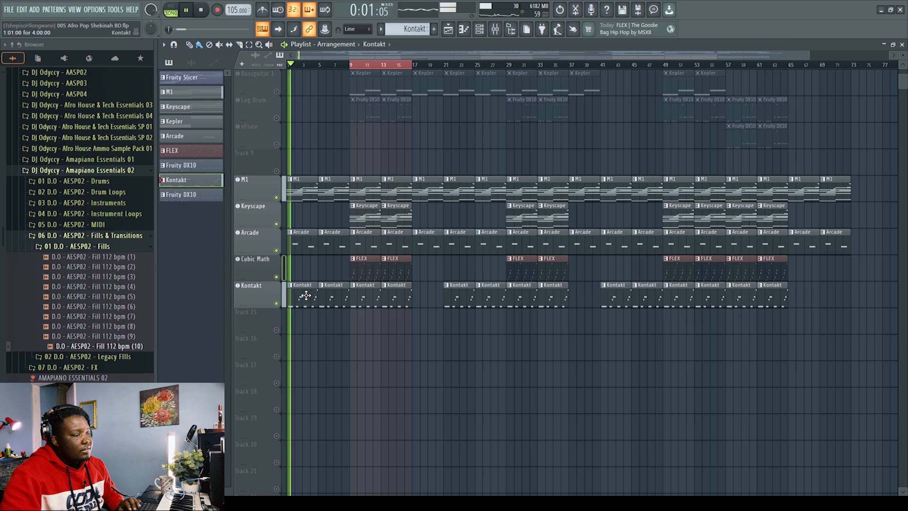
double_click(307, 295)
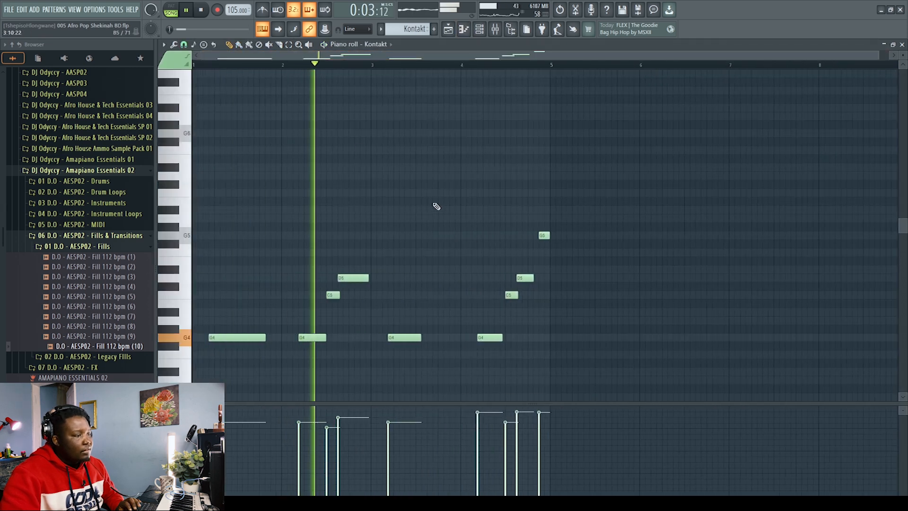
scroll(462, 222, down, 2)
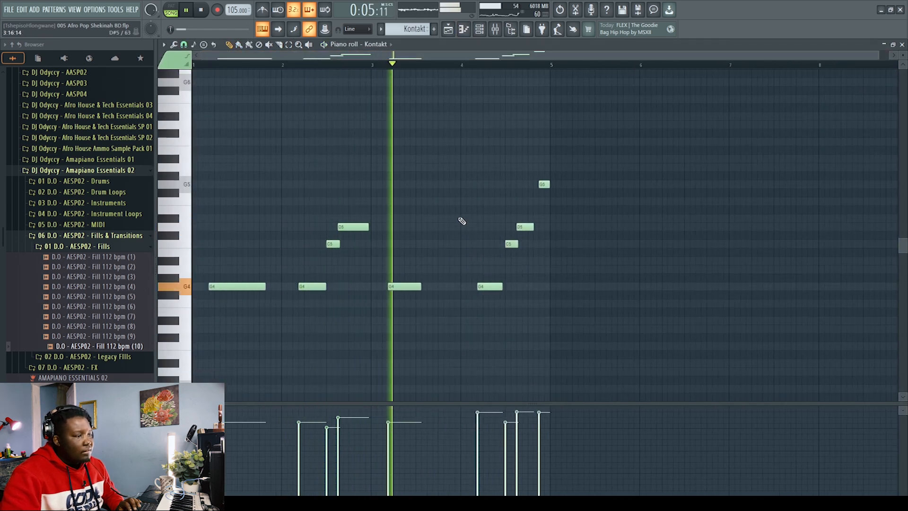
click(901, 45)
key(space)
- Inspect the instrument patch loaded in the Kontakt track's plugin
click(259, 297)
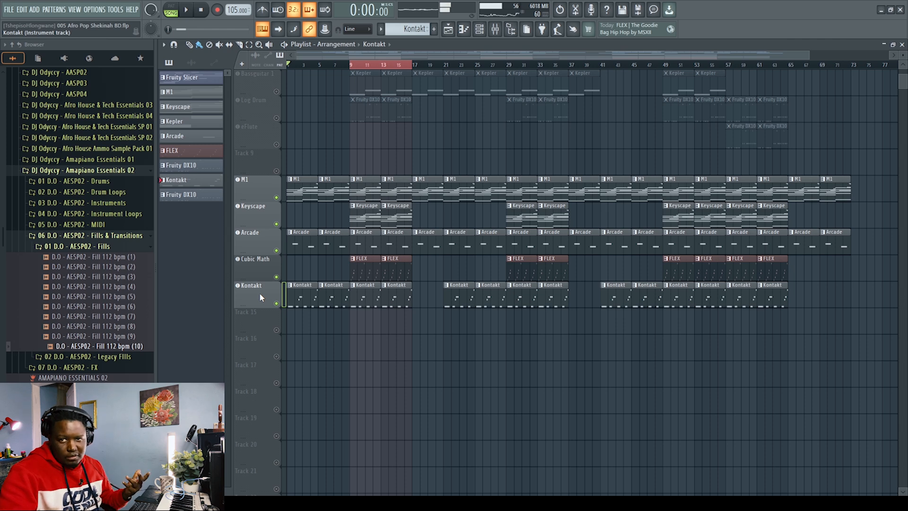
double_click(259, 297)
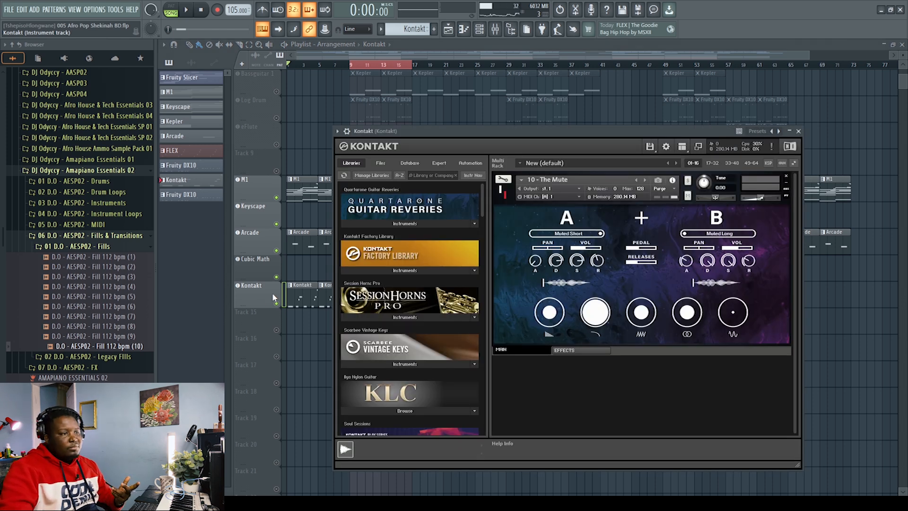
click(798, 131)
- Examine the Fruity parametric EQ 2 and H-Delay Stereo settings on the Kontakt mixer track
click(495, 30)
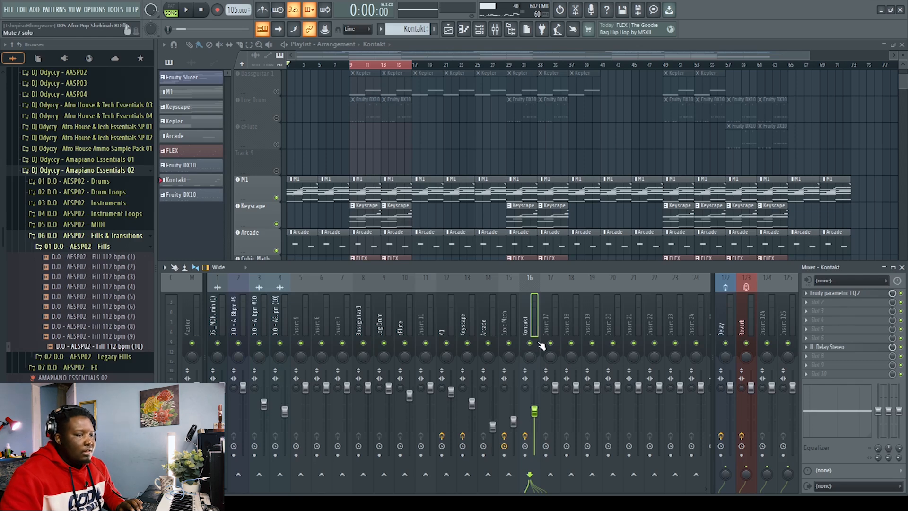
click(839, 294)
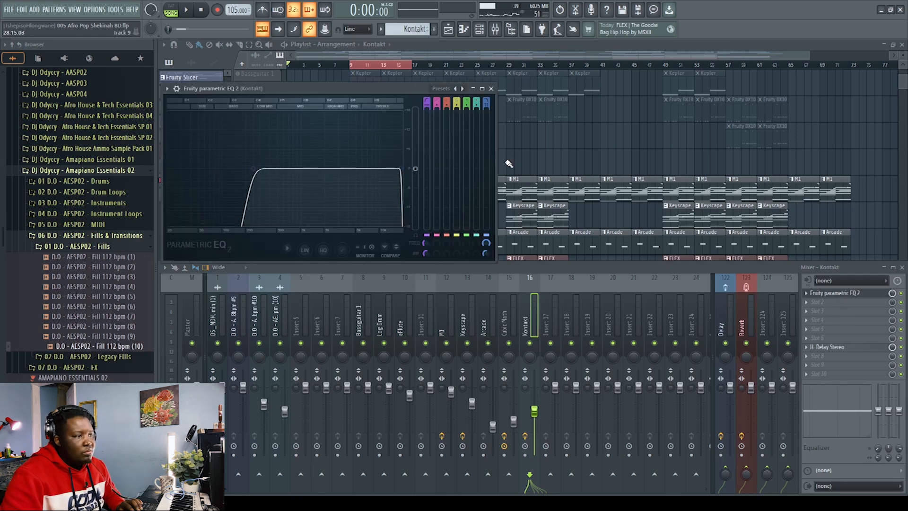
click(491, 88)
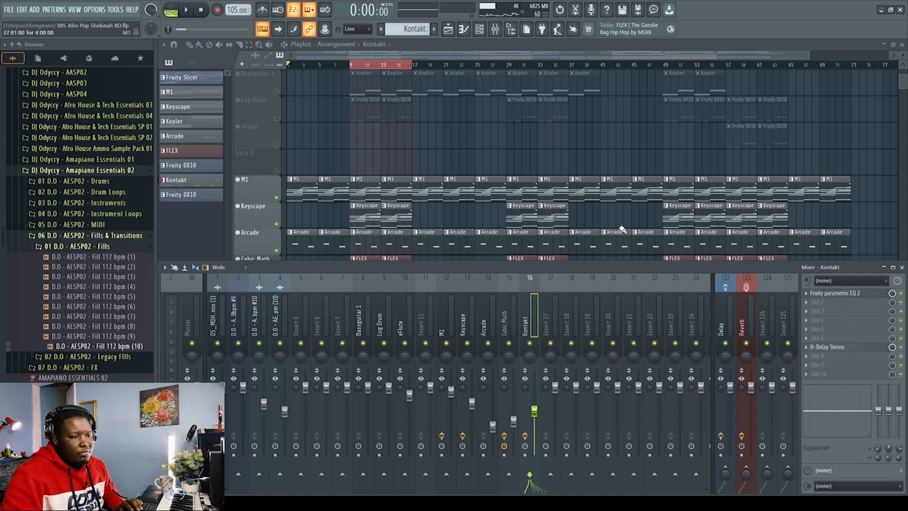
click(829, 351)
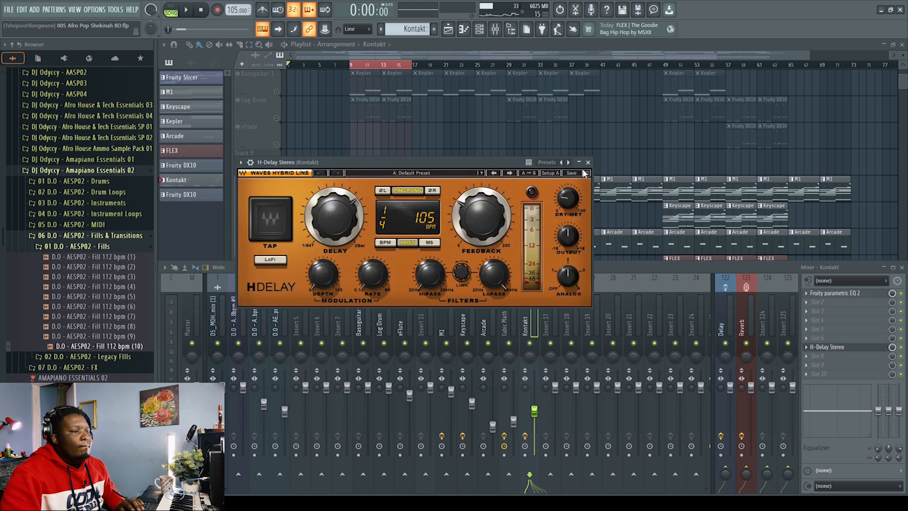
click(588, 162)
- Examine the ValhallaVintageVerb reverb settings on the Cubic Math mixer track
click(506, 322)
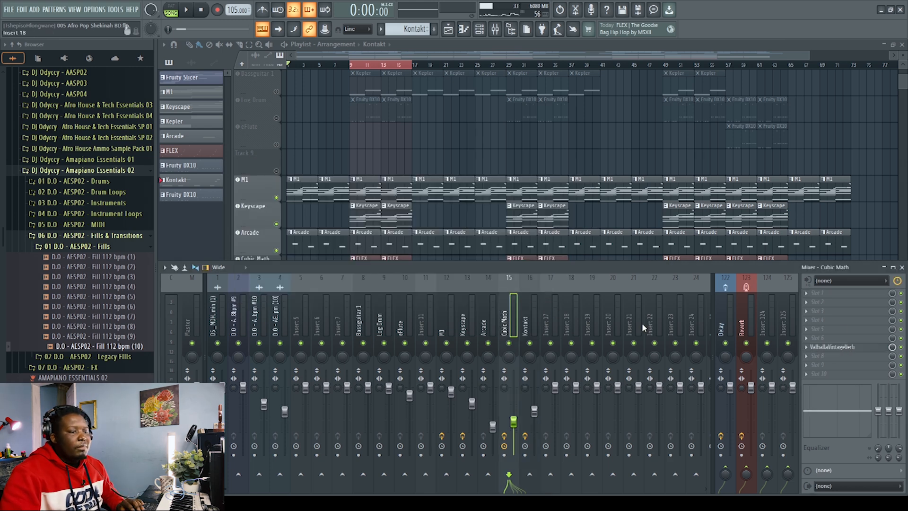
click(854, 351)
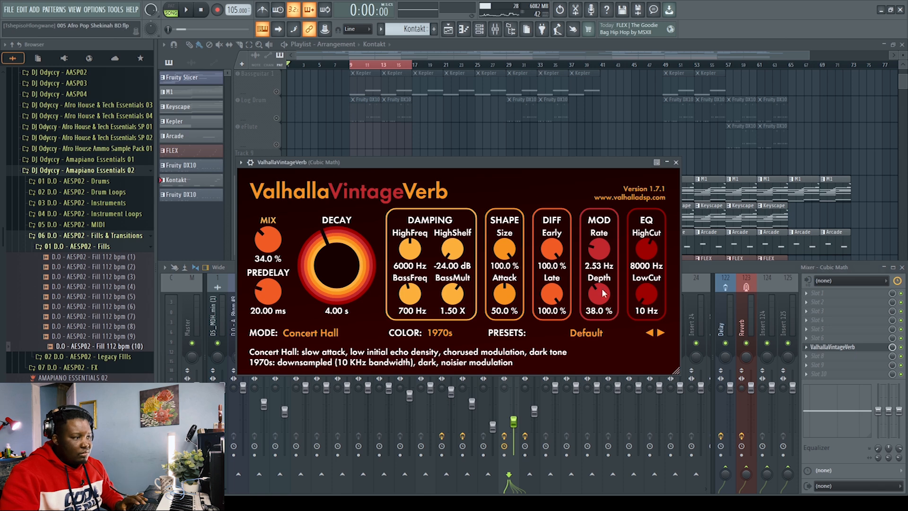
click(676, 162)
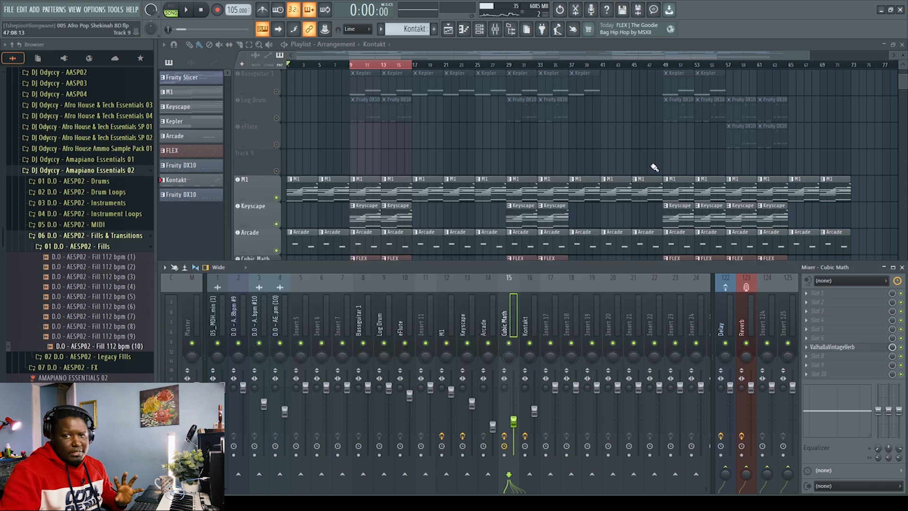
- Unmute the Bassguitar 1 track, hide the mixer, and examine the full four-bar bass pattern in the piano roll during playback
scroll(447, 165, up, 3)
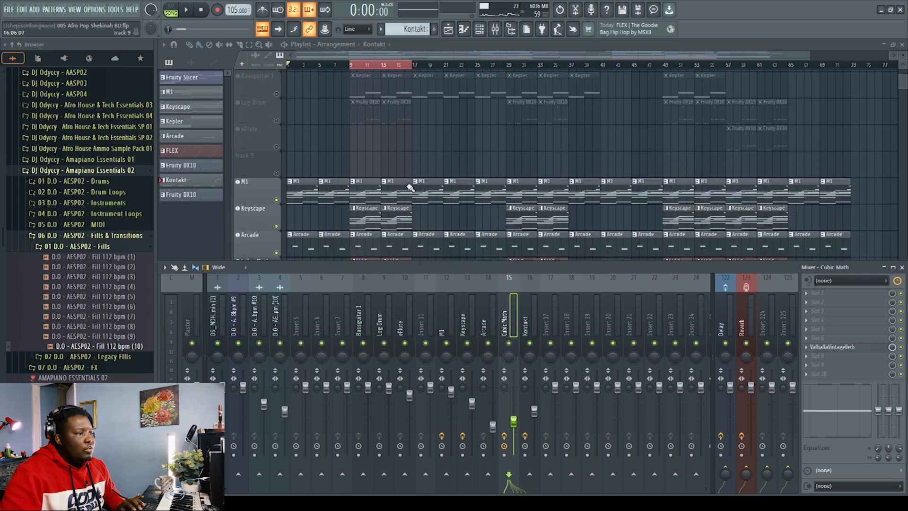
click(277, 170)
key(F9)
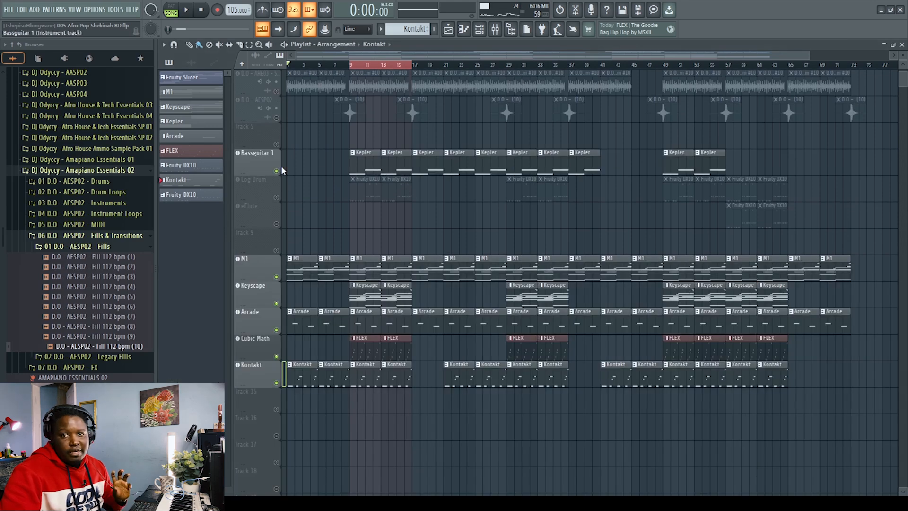
double_click(361, 166)
key(space)
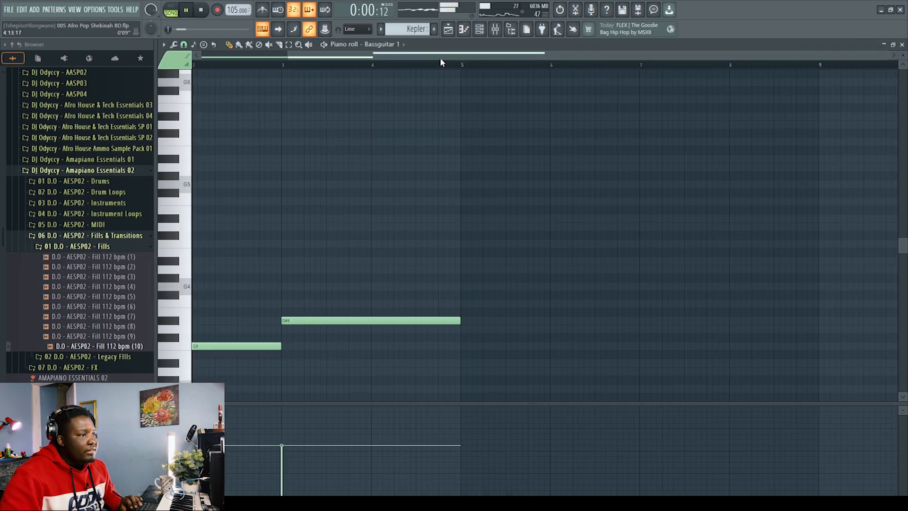
drag(342, 58, 313, 58)
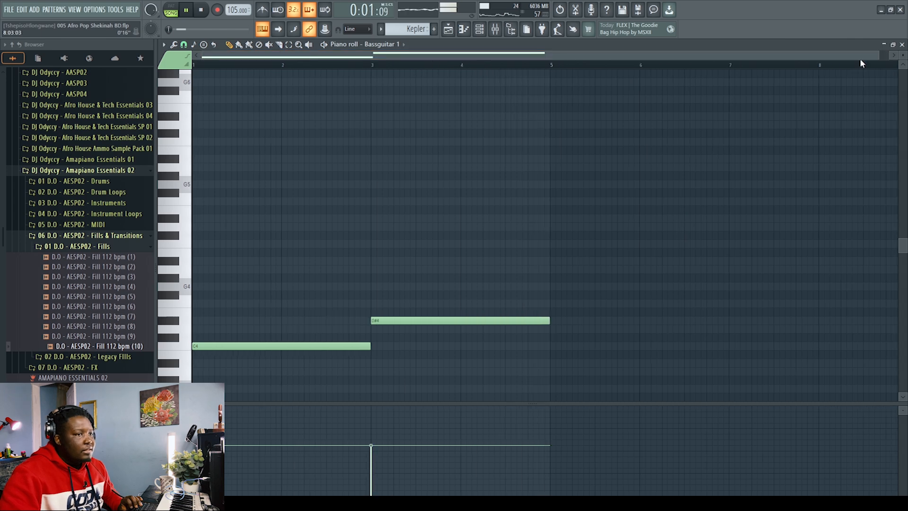
click(901, 44)
- Return to the playlist, inspect the Kepler synth settings of the Bassguitar 1 track, and stop playback
click(350, 65)
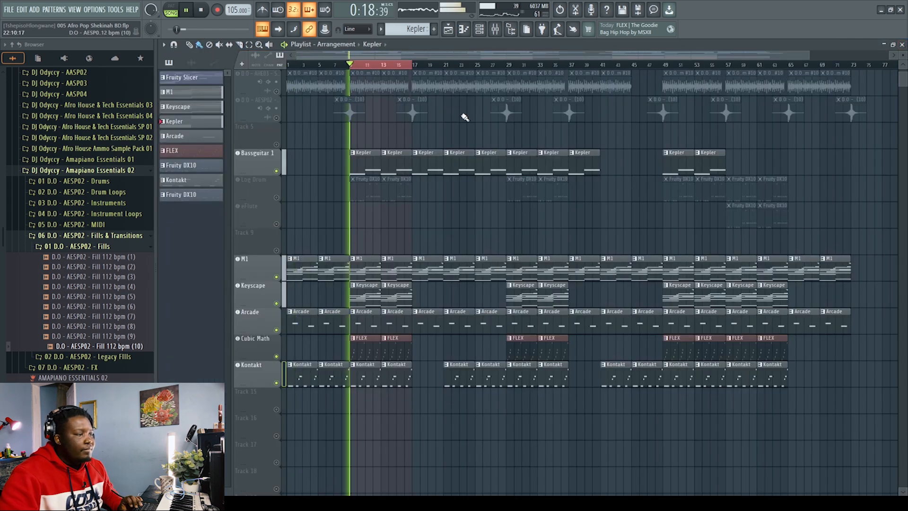
click(257, 158)
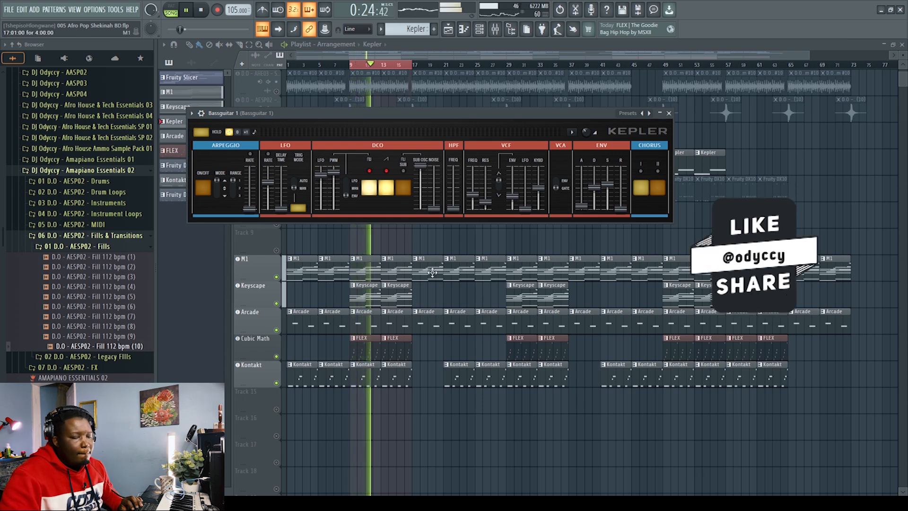
click(668, 114)
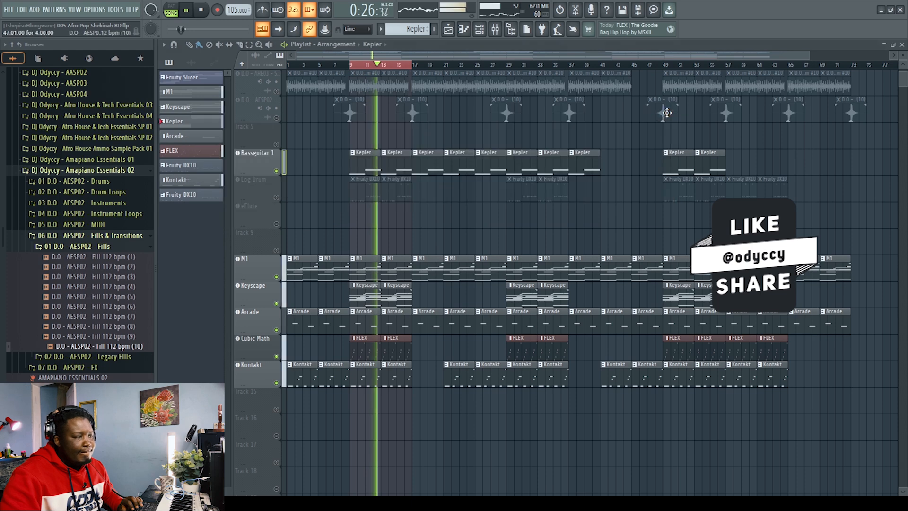
key(space)
- Unmute the Log Drum track and examine its full four-bar pattern in the piano roll during playback
click(277, 197)
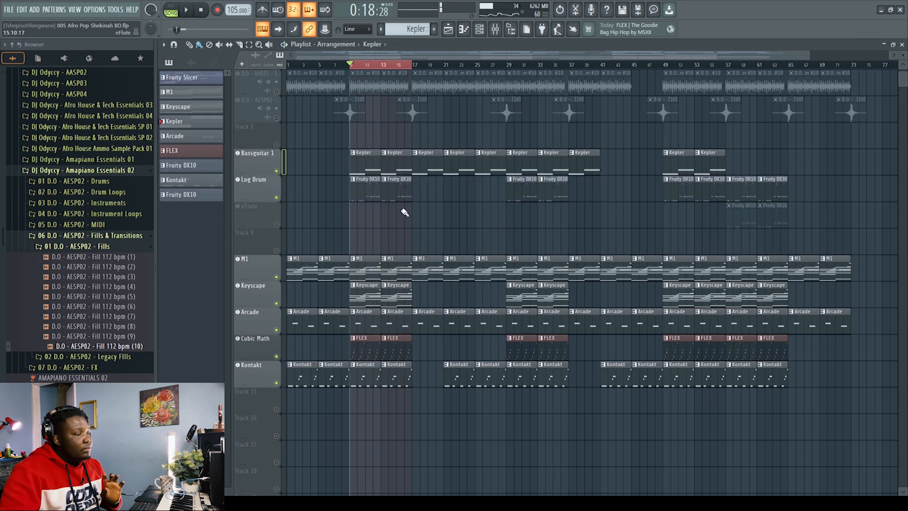
double_click(363, 188)
key(space)
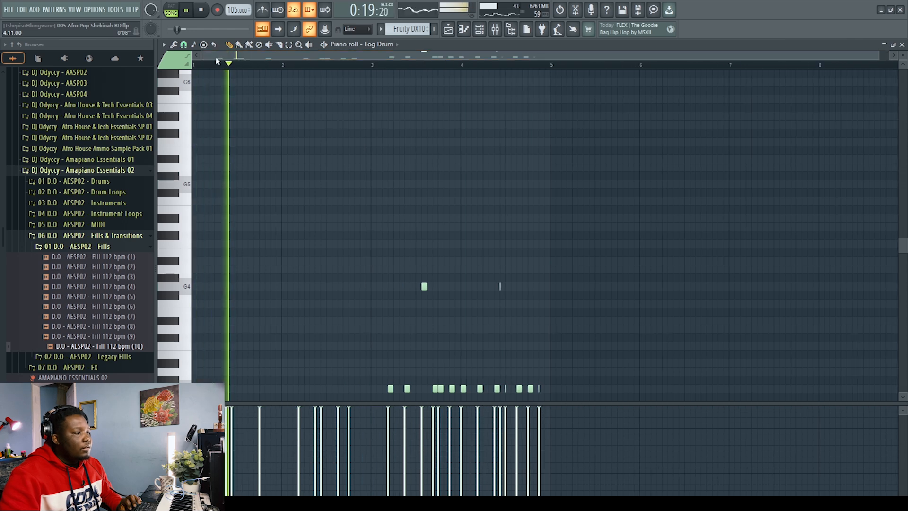
scroll(381, 257, down, 5)
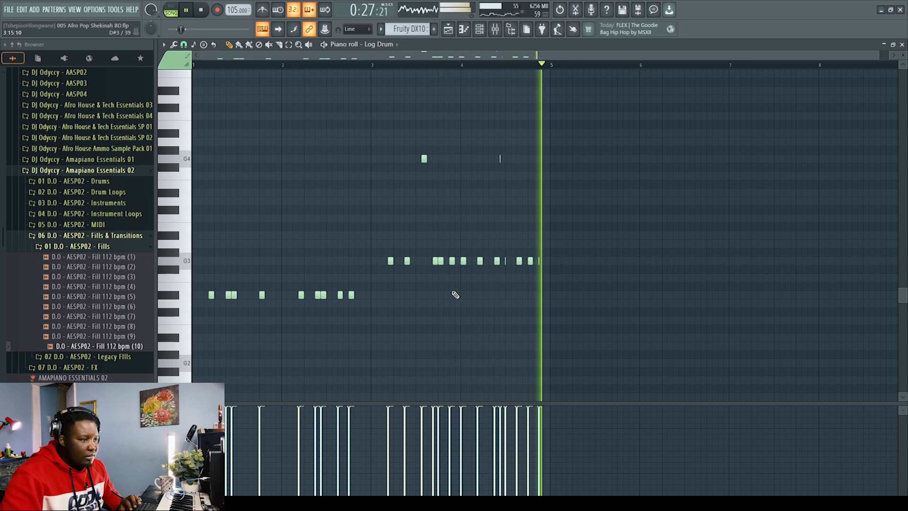
key(space)
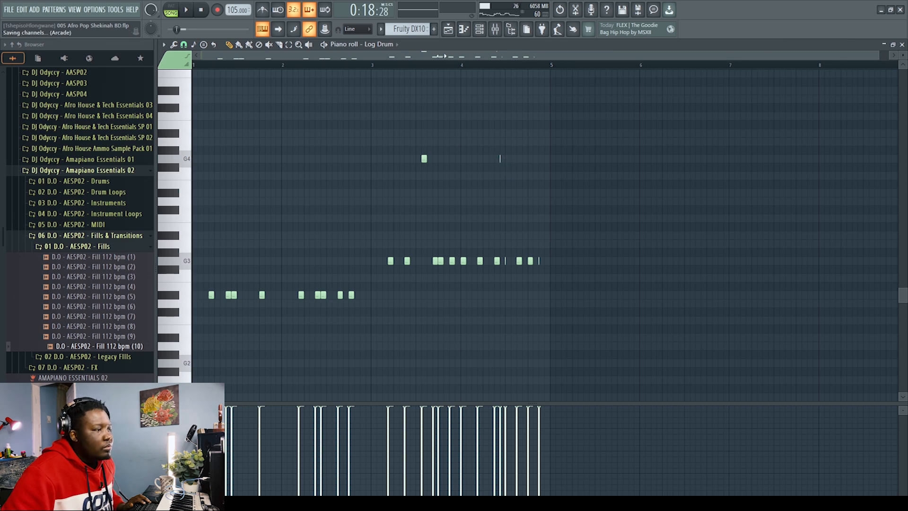
- Examine bars 3 and 4 of the Log Drum pattern up close, auditioning the very short notes in bar 4 with brief playbacks
scroll(874, 53, up, 4)
drag(404, 57, 576, 56)
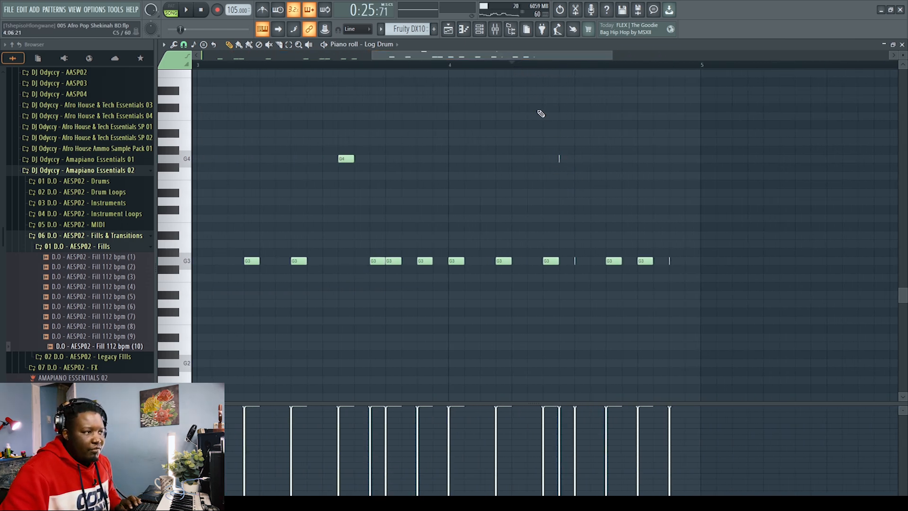
key(space)
key(space)
key(space)
key(space)
click(575, 65)
key(space)
key(space)
key(space)
key(space)
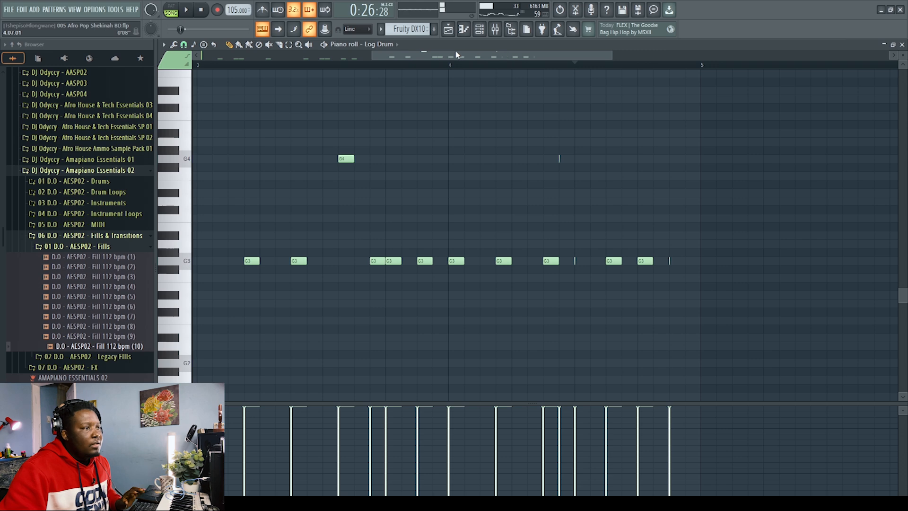
- Review the opening bars of the Log Drum pattern and return to the playlist
drag(411, 58, 208, 56)
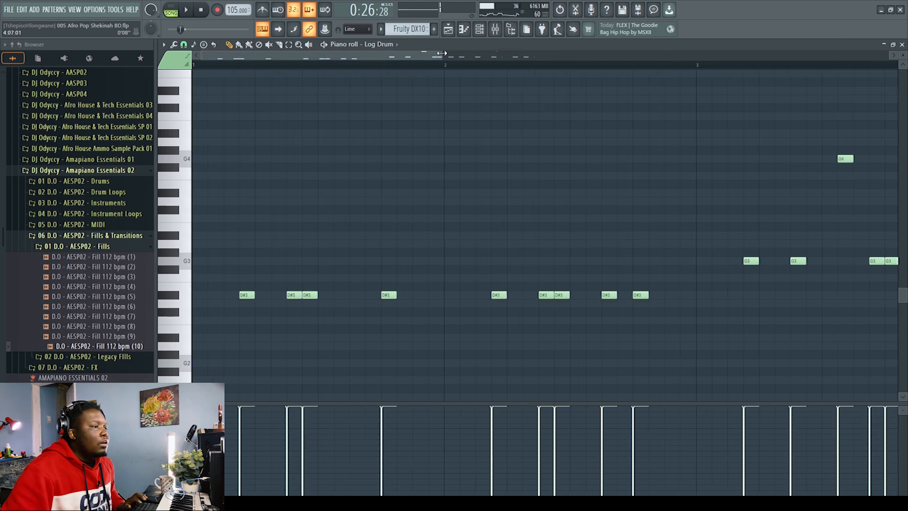
drag(441, 53, 770, 54)
click(902, 44)
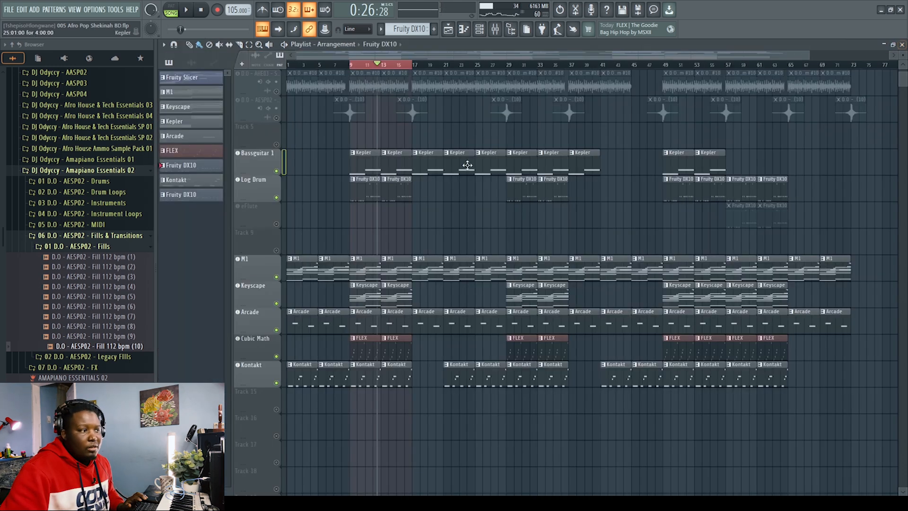
- Inspect the Log Drum's Fruity DX10 synth and miscellaneous channel settings, and play the looped section from bar 9
click(255, 188)
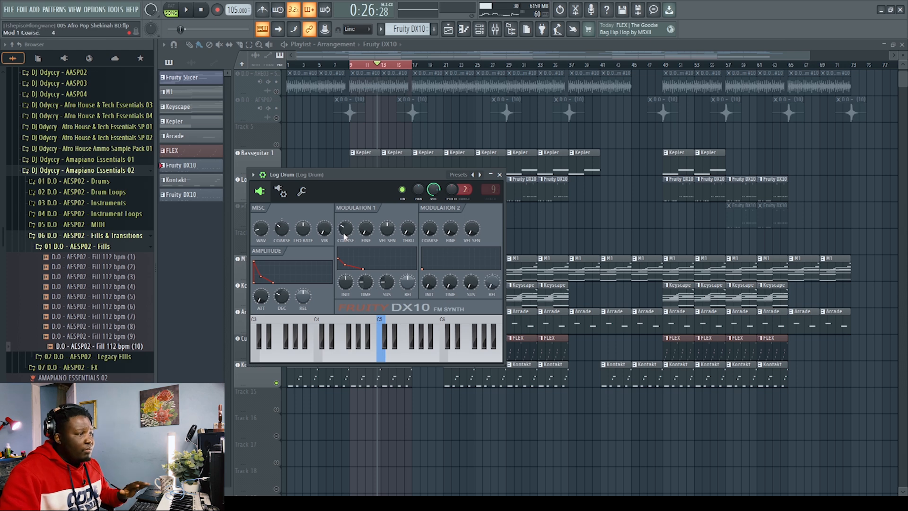
click(302, 191)
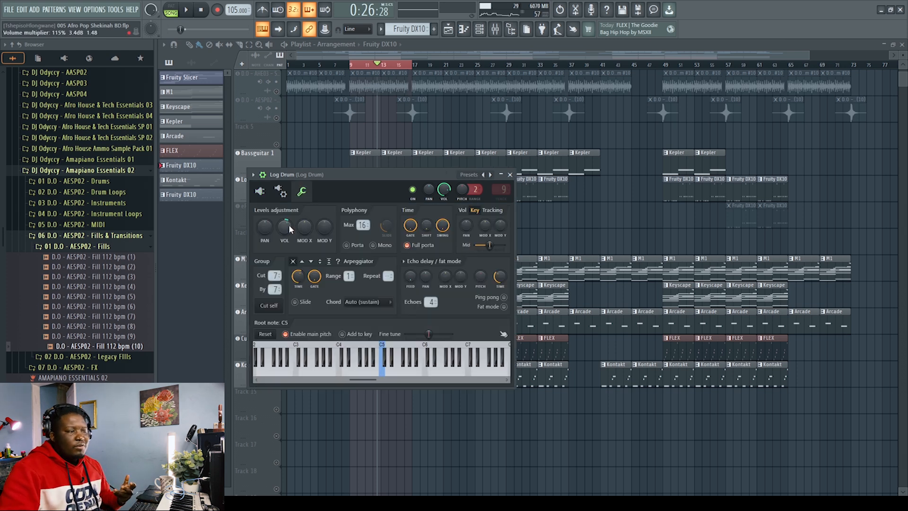
click(510, 175)
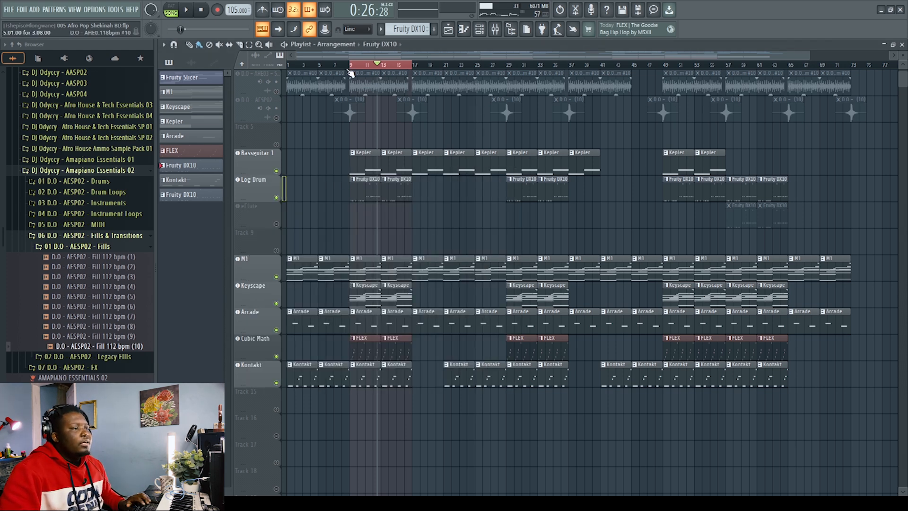
key(space)
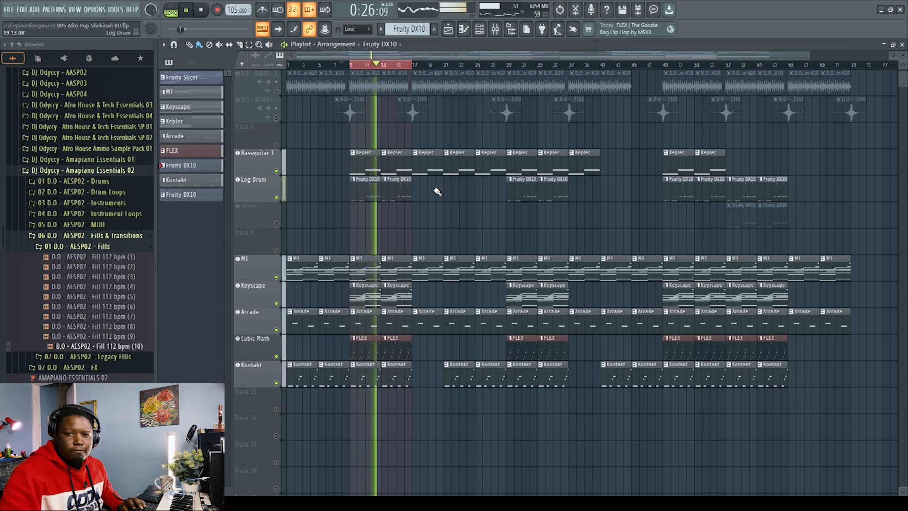
key(space)
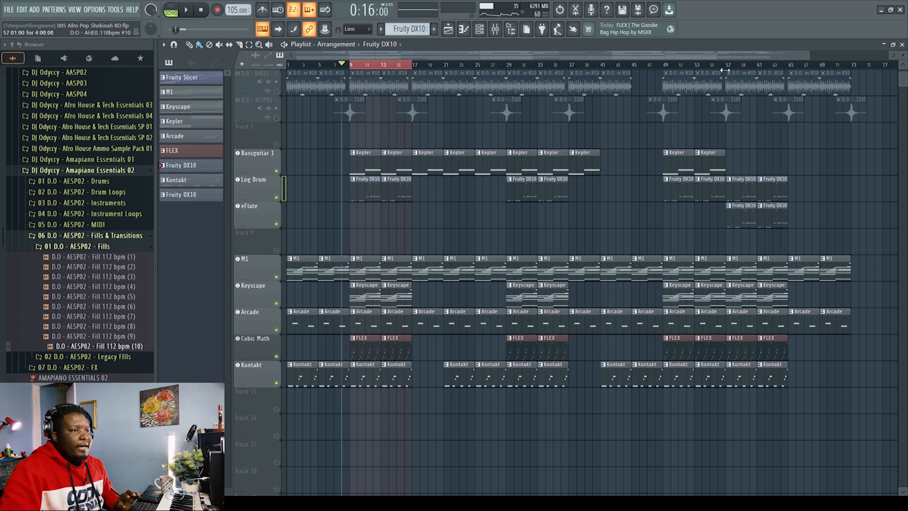
- Unmute the eFlute track and set the playlist loop over its two clips starting at bar 57
drag(443, 69, 776, 64)
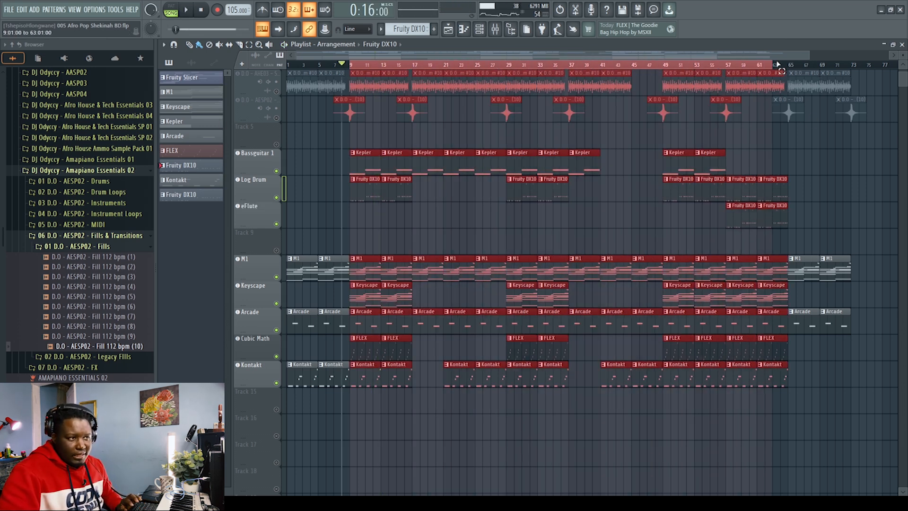
drag(354, 72, 745, 90)
ctrl+click(797, 175)
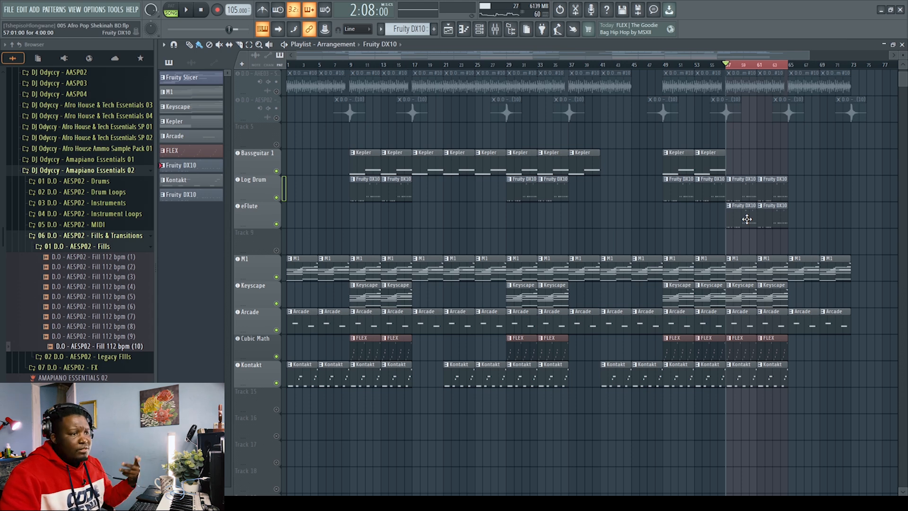
- Examine the eFlute pattern in the piano roll and play the looped section from bar 57 in the playlist
double_click(745, 218)
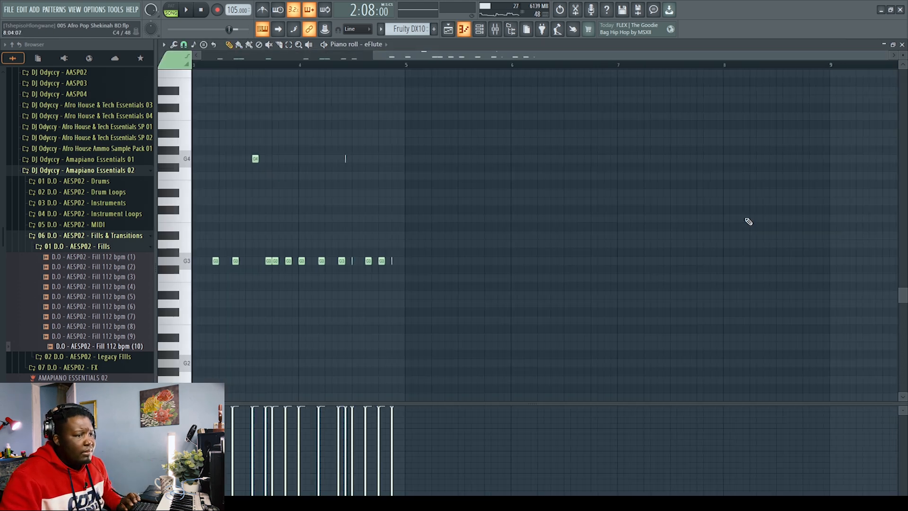
click(902, 44)
key(space)
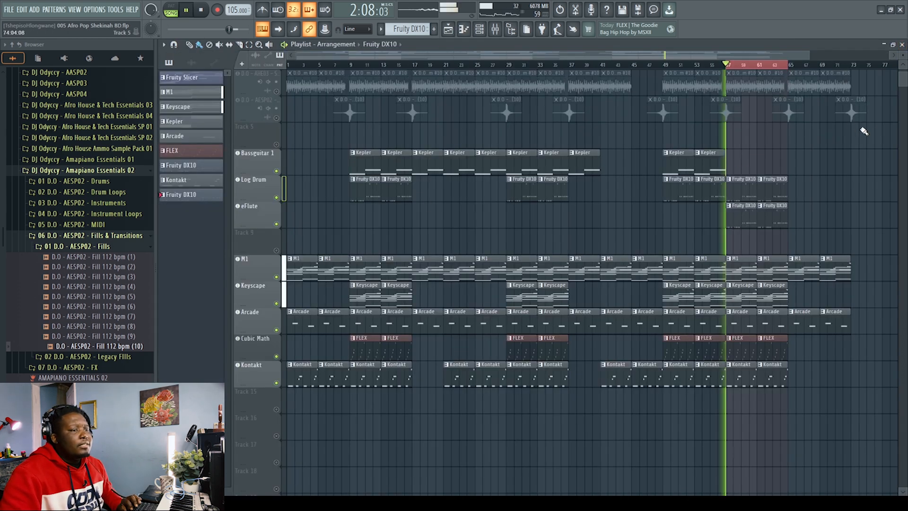
key(space)
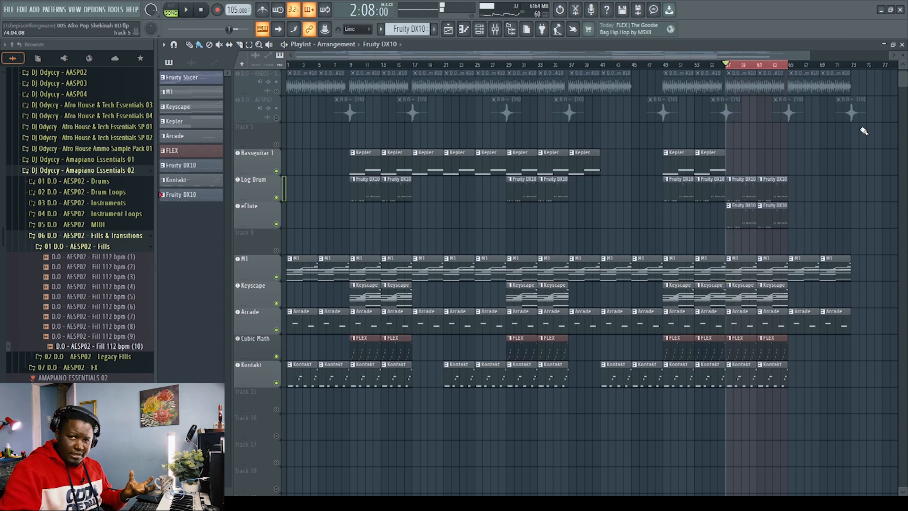
key(space)
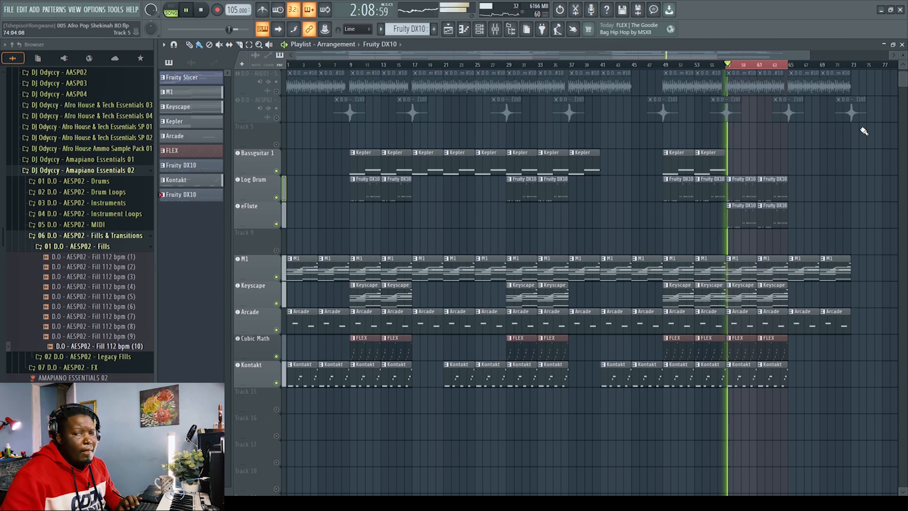